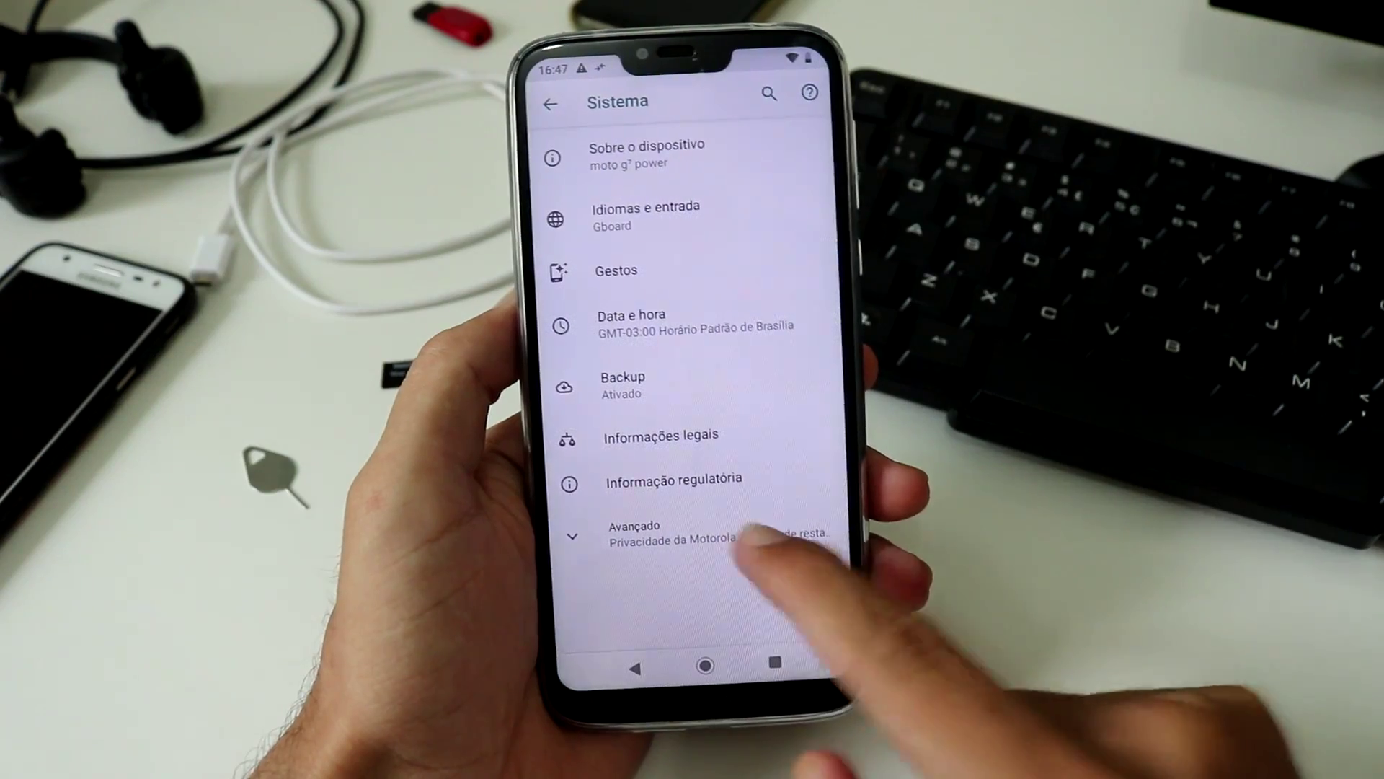
Step: Open the developer options from the phone's advanced system settings and allow OEM unlocking
left_click(743, 535)
left_click_drag(803, 572, 764, 425)
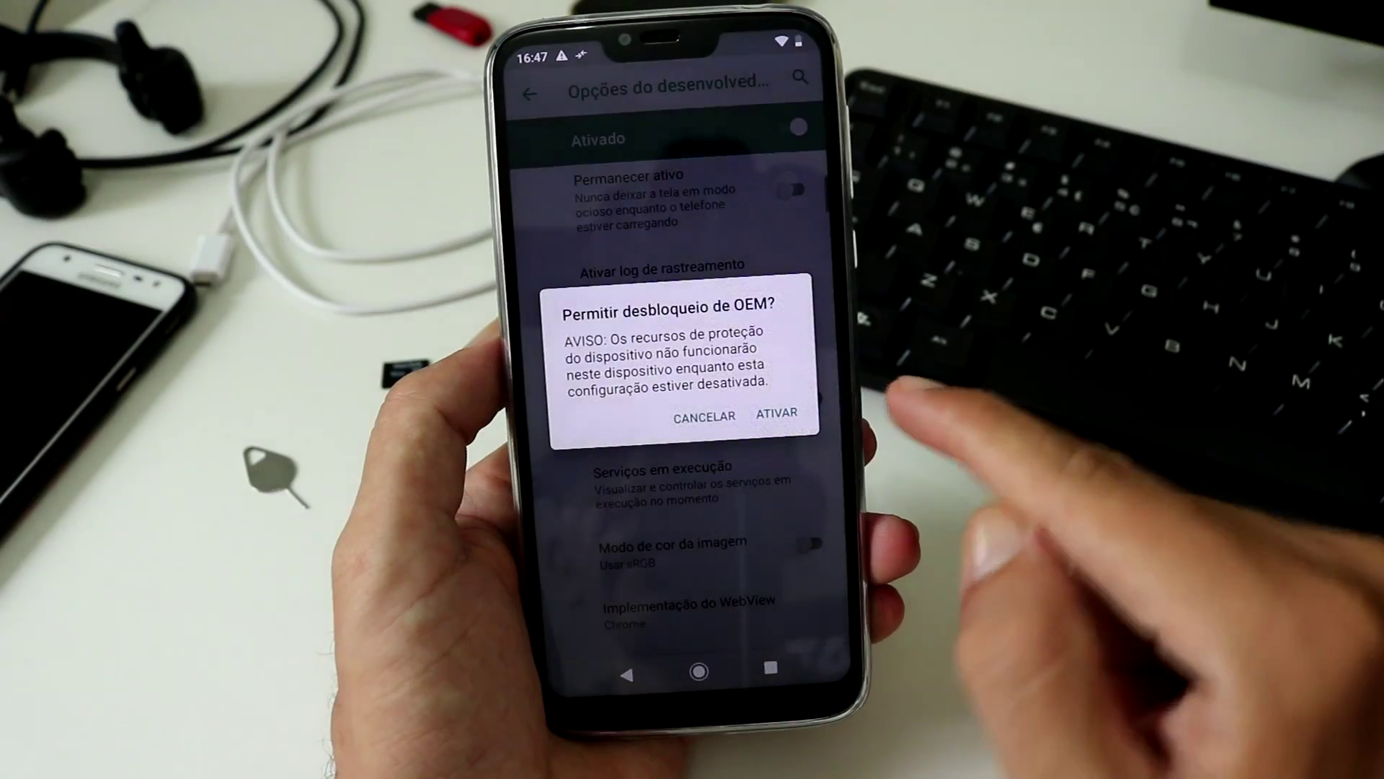
left_click(779, 411)
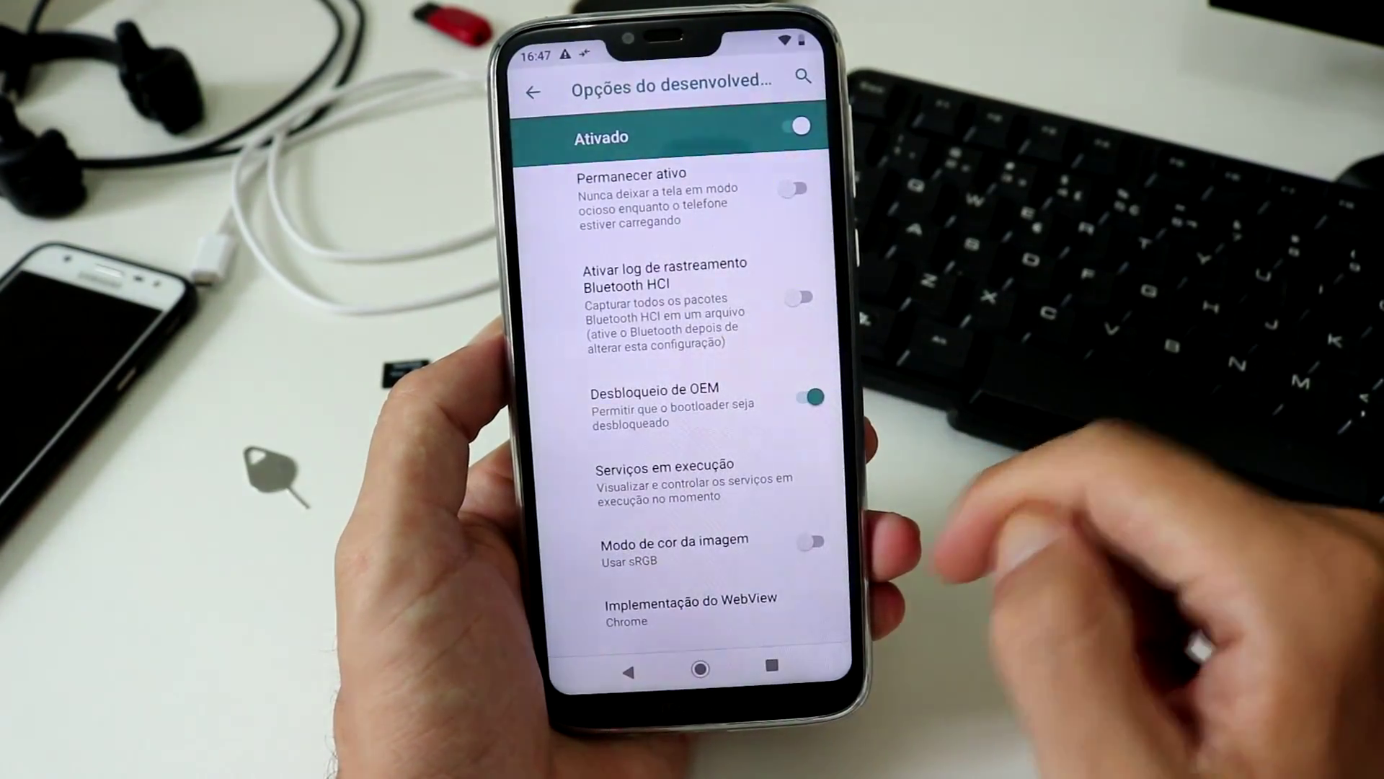
Step: Enable USB debugging in the developer options
scroll(724, 450, "down", 2)
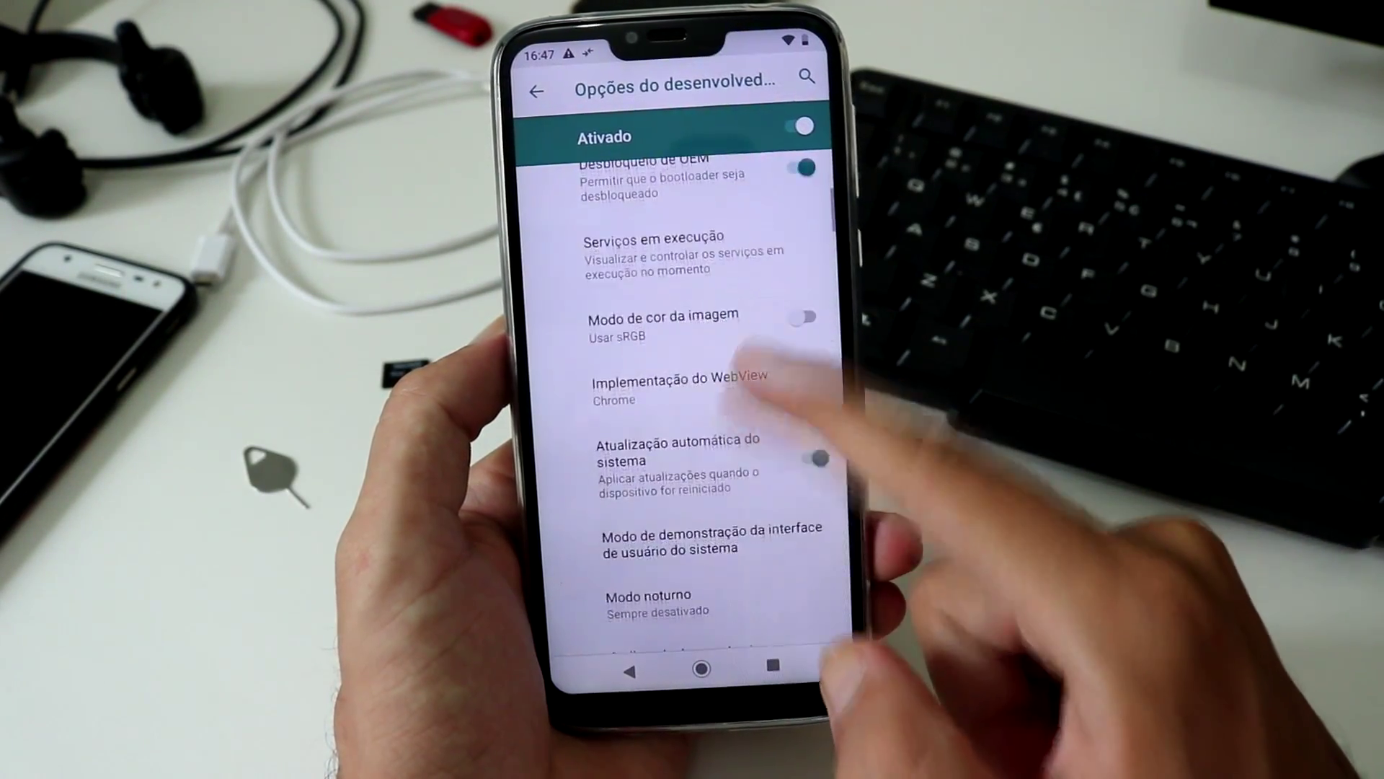
scroll(718, 509, "down", 3)
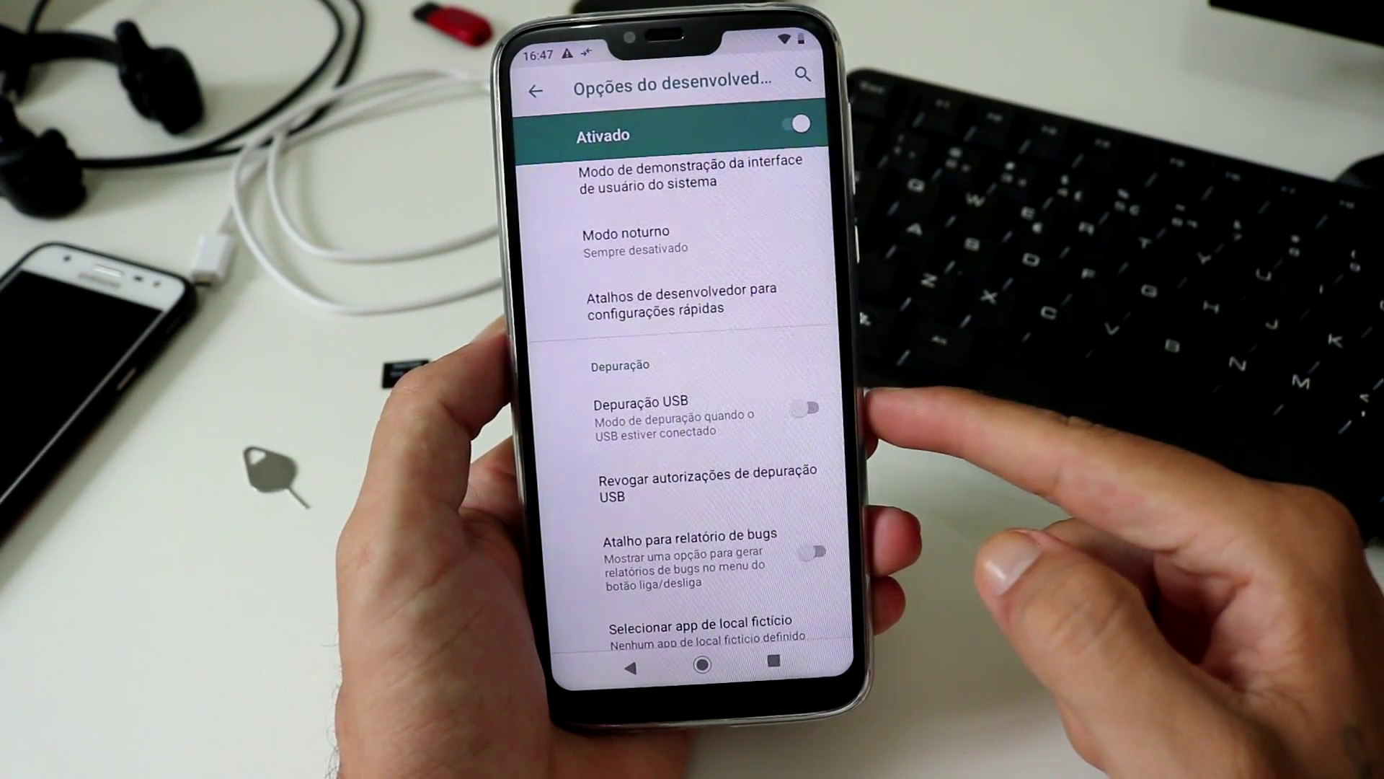
left_click(815, 411)
left_click(788, 425)
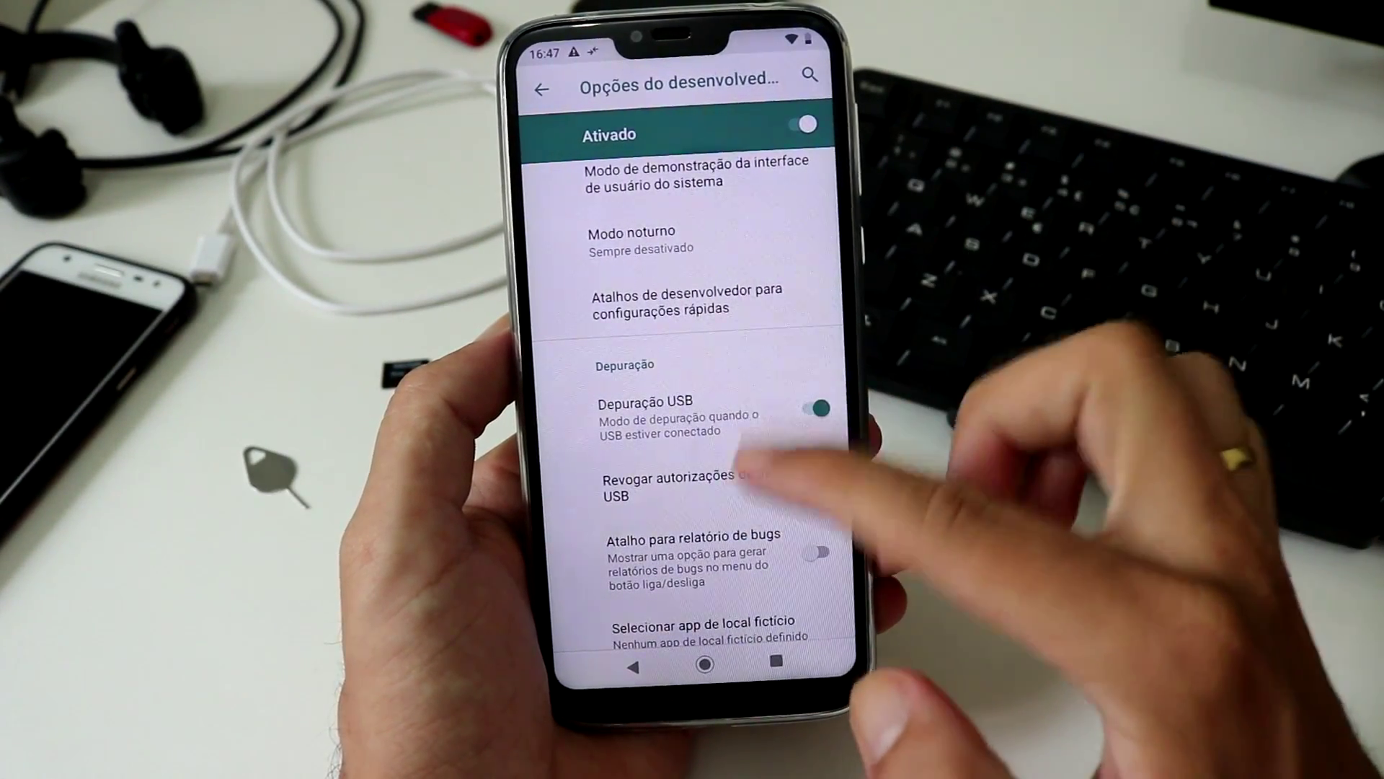
scroll(743, 504, "up", 10)
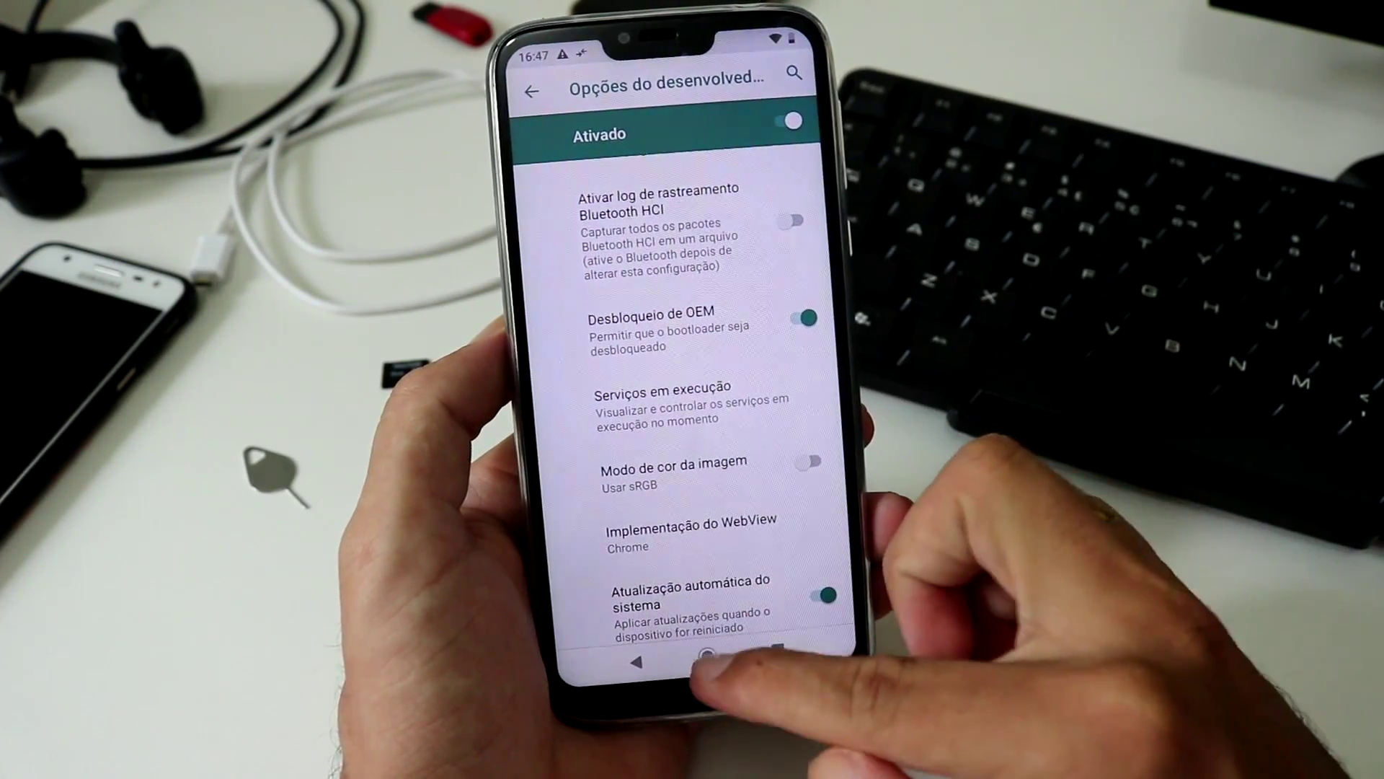
Step: Leave the phone's settings for the home screen and power off the device
left_click(706, 661)
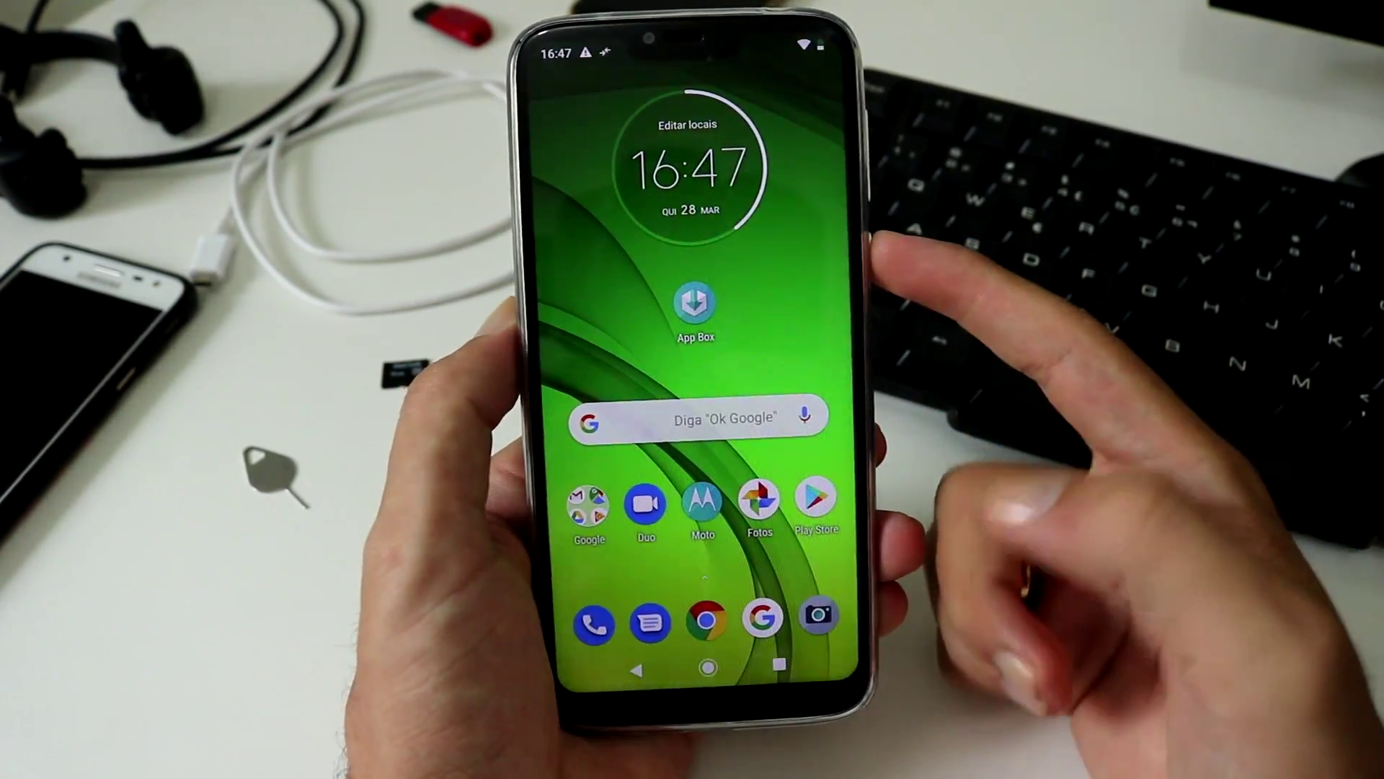
key("XF86PowerOff")
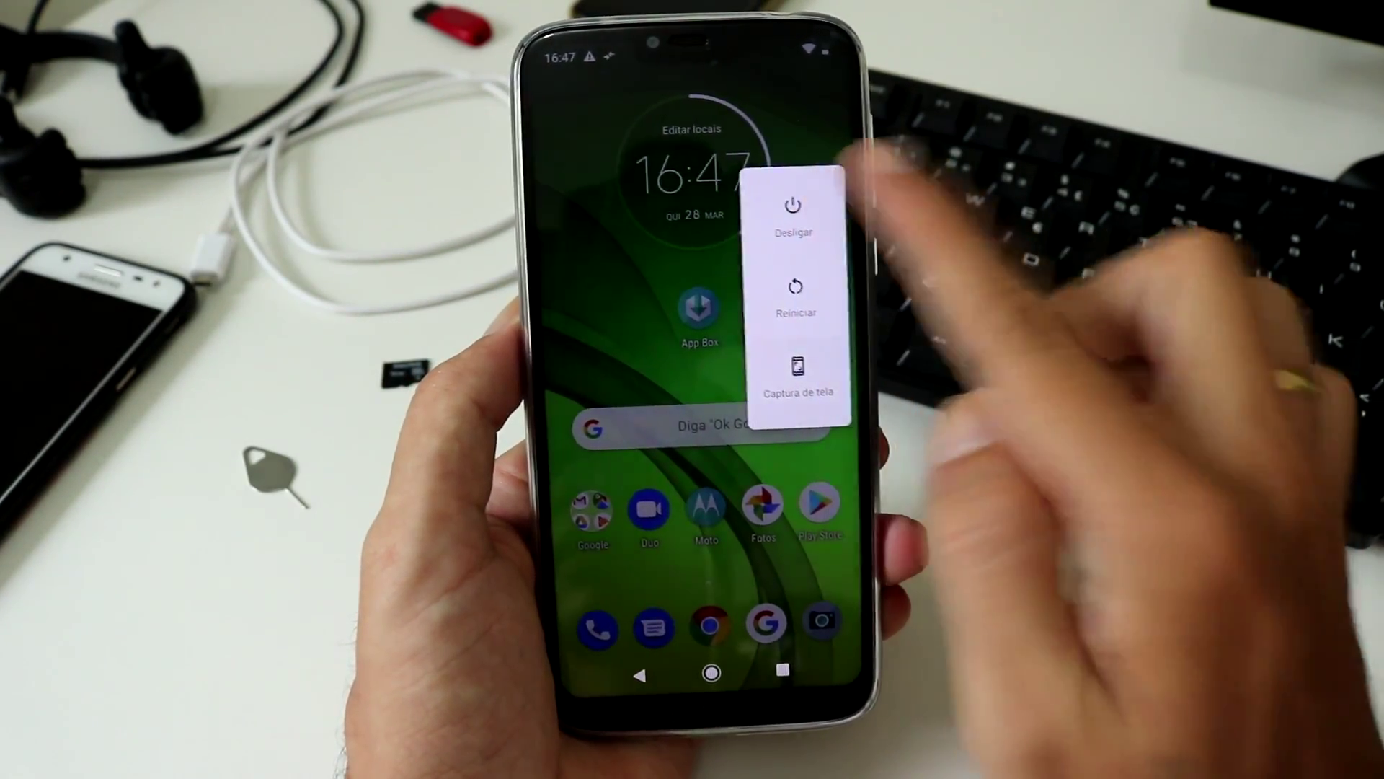
left_click(795, 202)
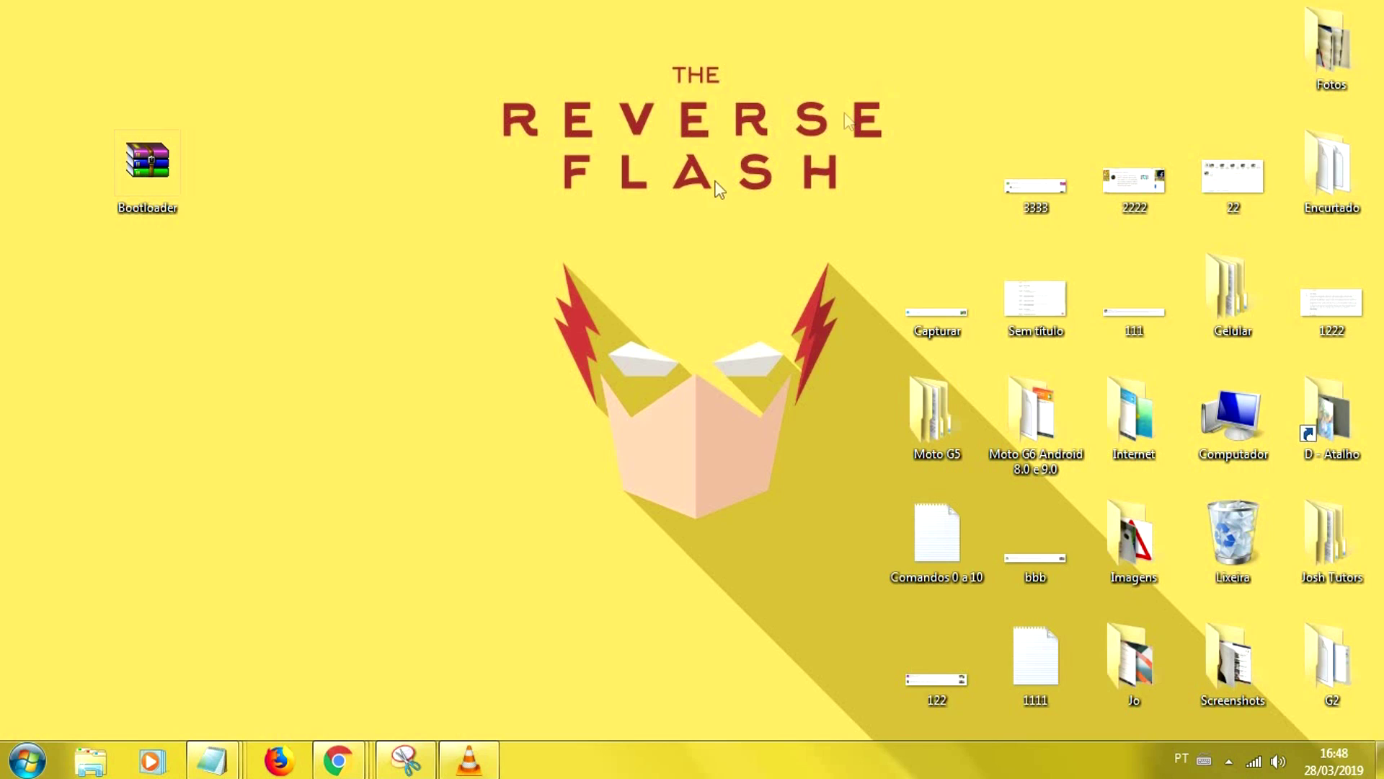
Step: Extract the Bootloader archive onto the computer's desktop and open the extracted BOOTLOADER folder
left_click(145, 207)
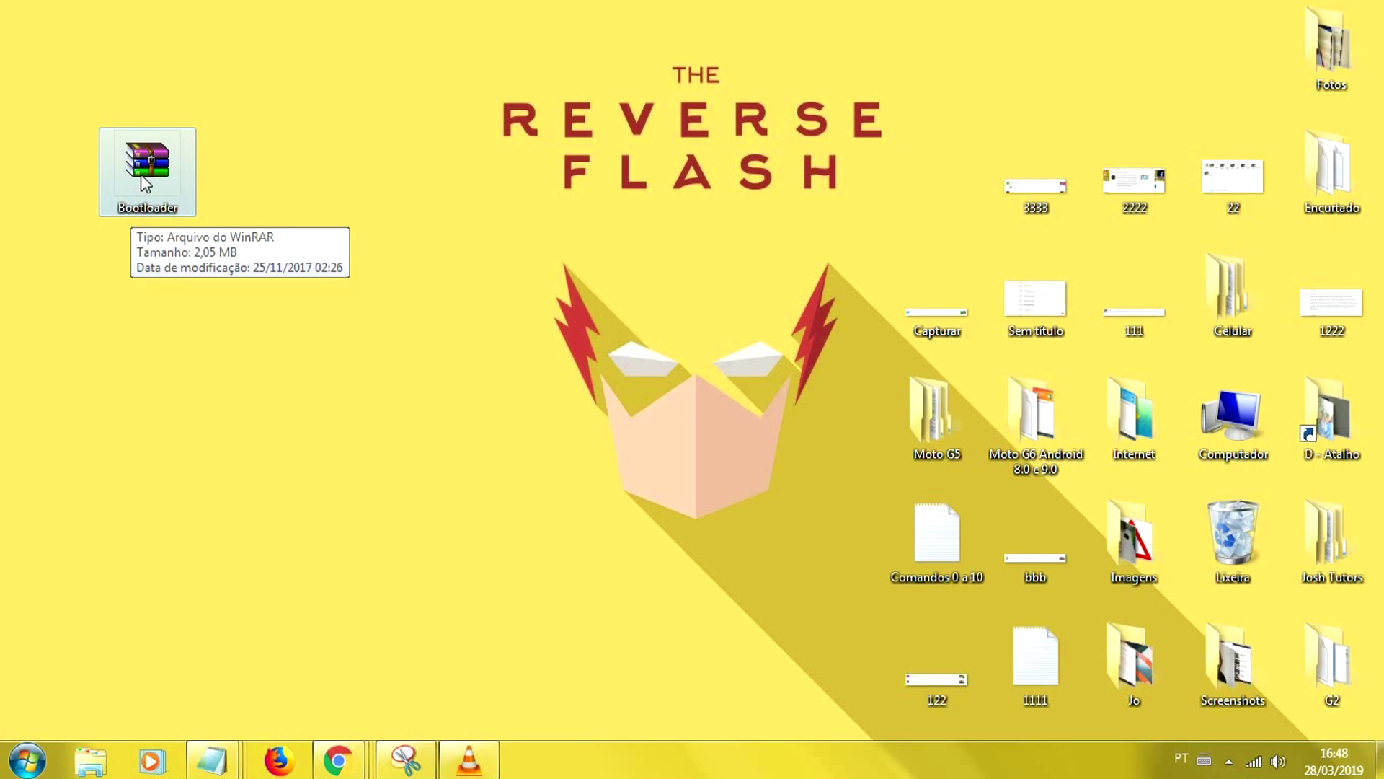
right_click(142, 175)
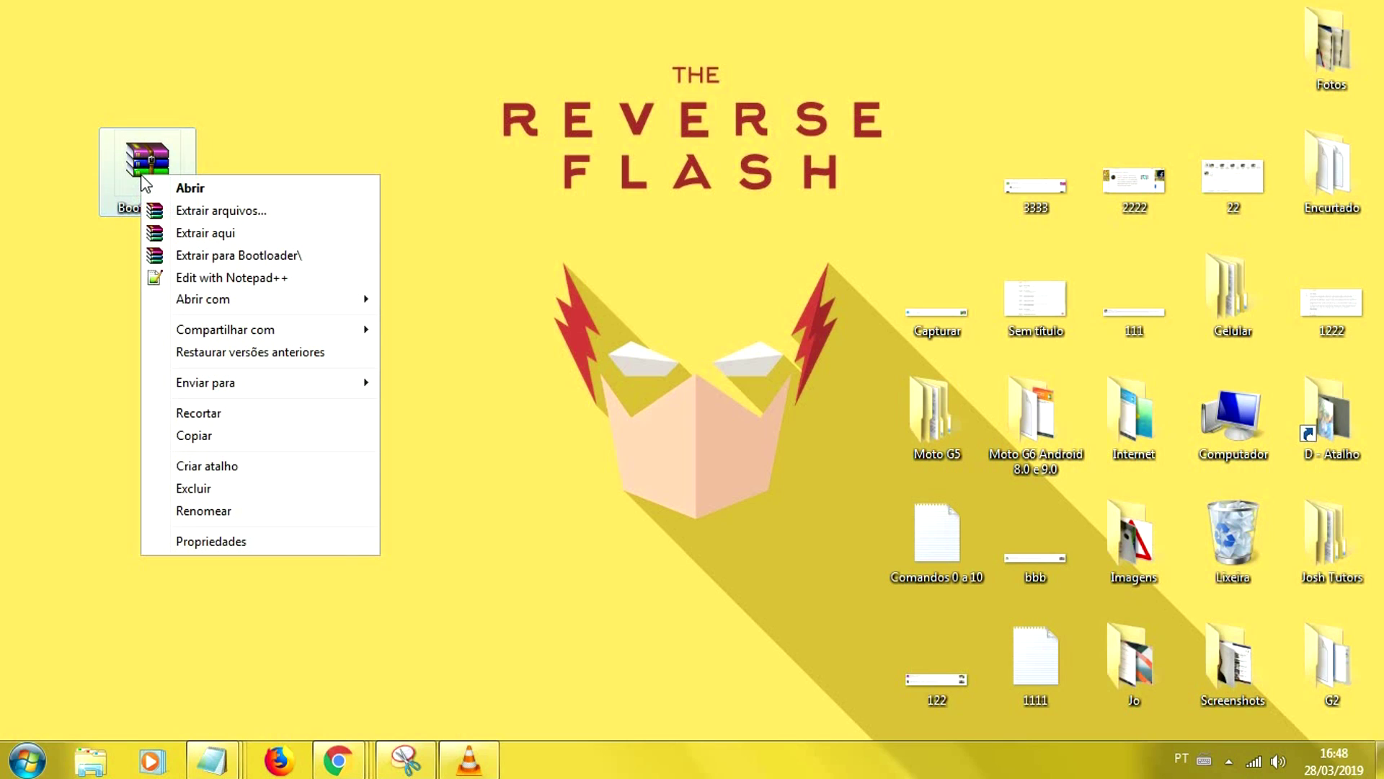
left_click(219, 235)
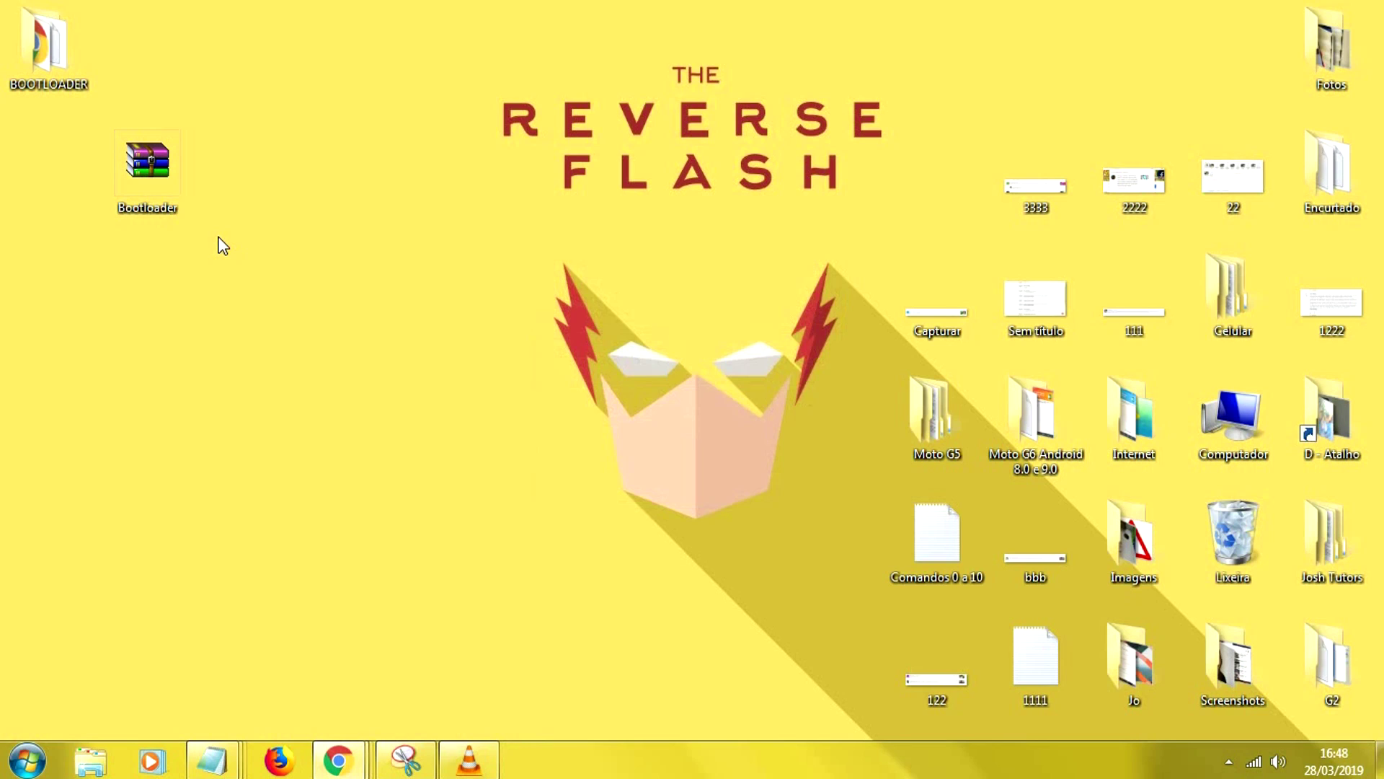
double_click(48, 33)
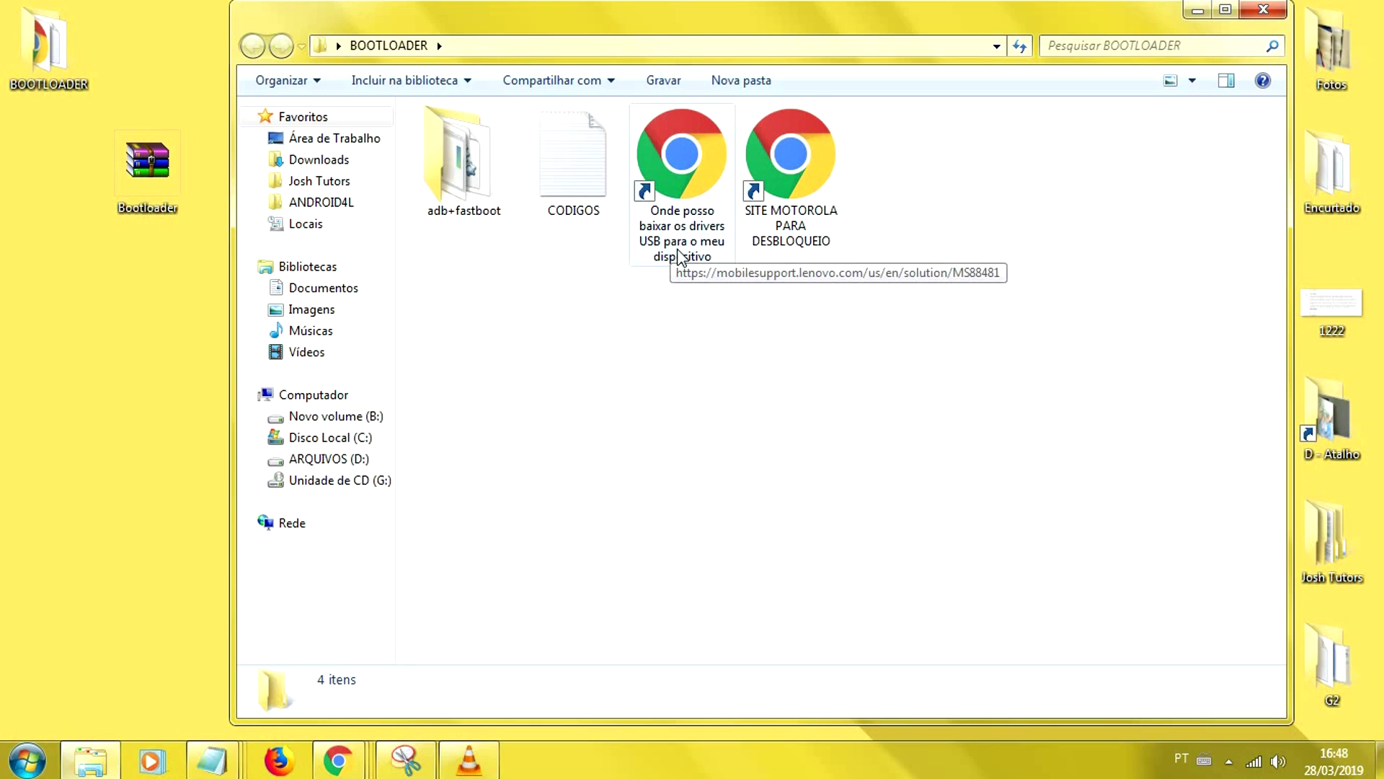
Step: Open the folder's shortcut to Motorola's USB driver page and find the driver download links
double_click(699, 176)
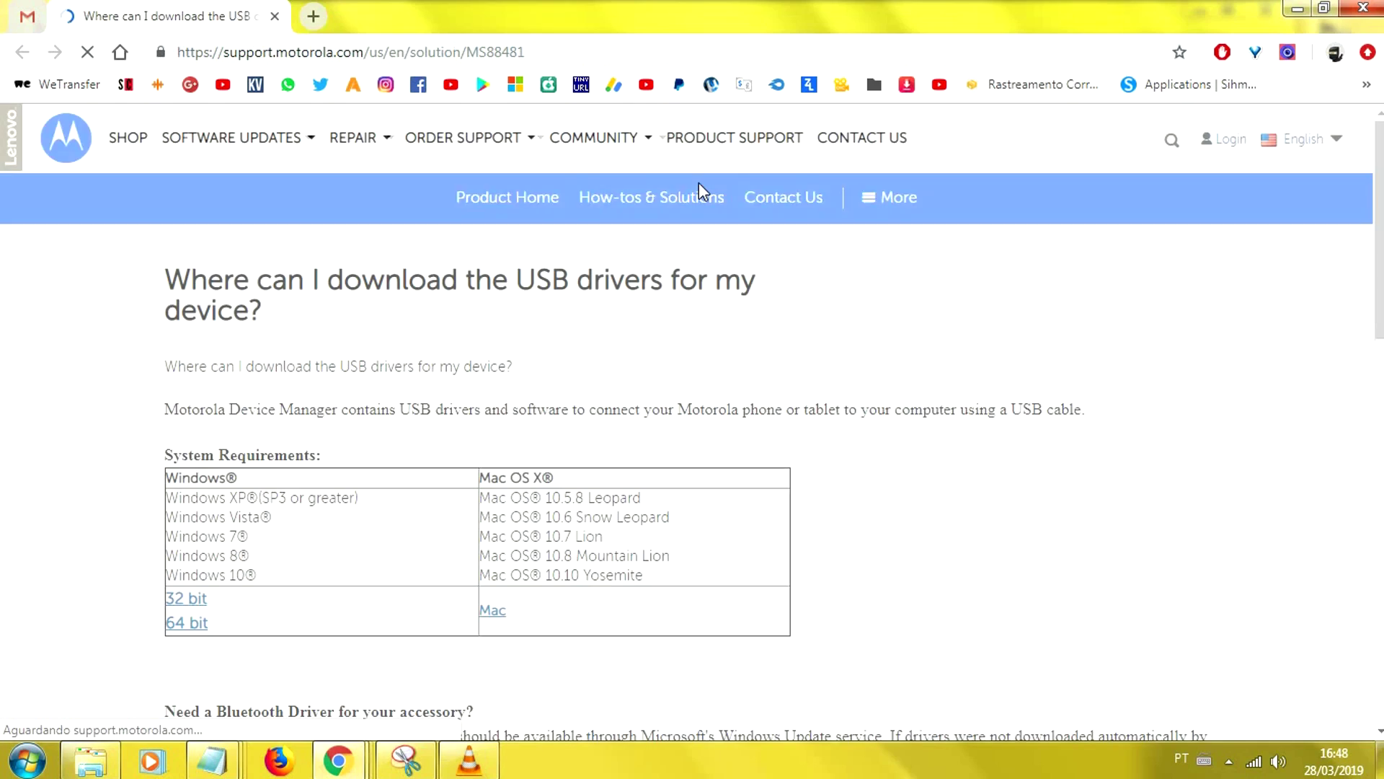
scroll(699, 210, "down", 5)
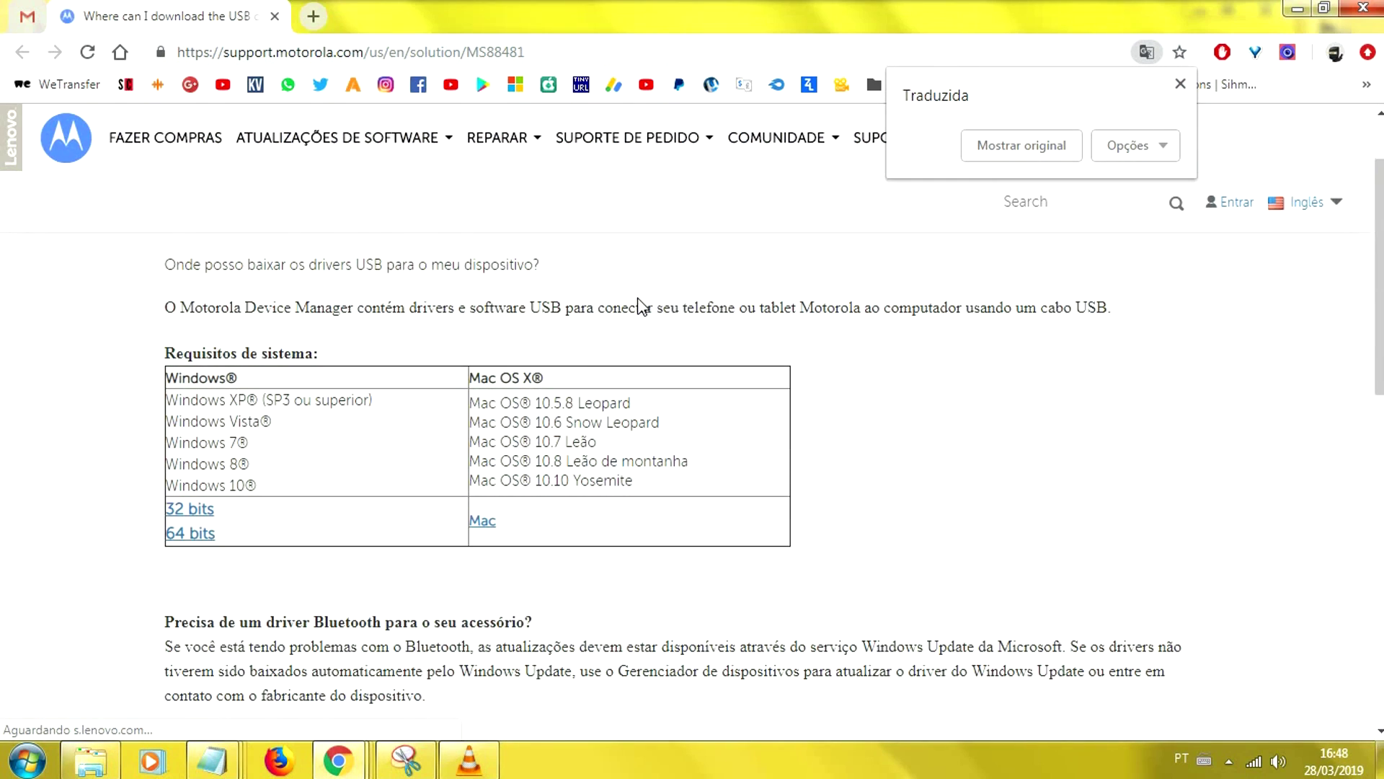
scroll(624, 507, "up", 5)
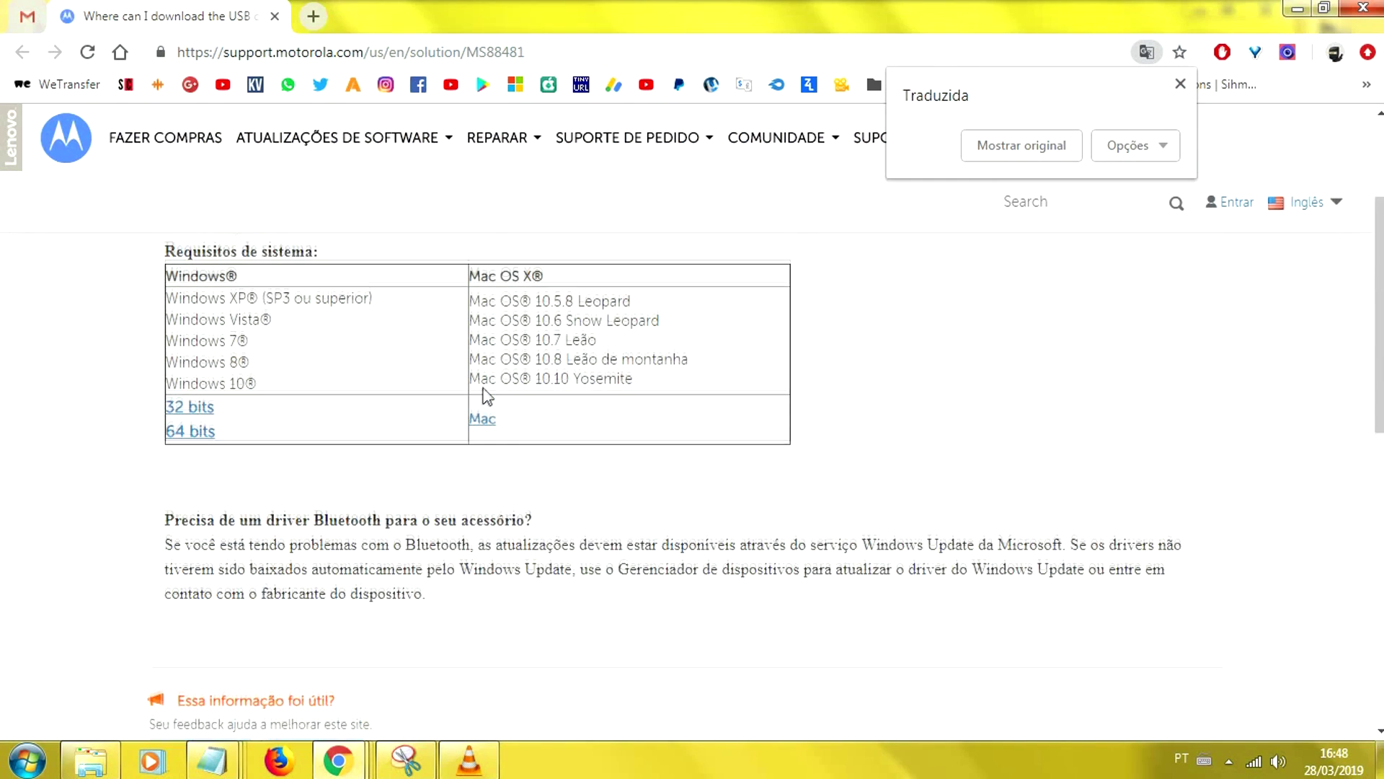
scroll(181, 358, "down", 1)
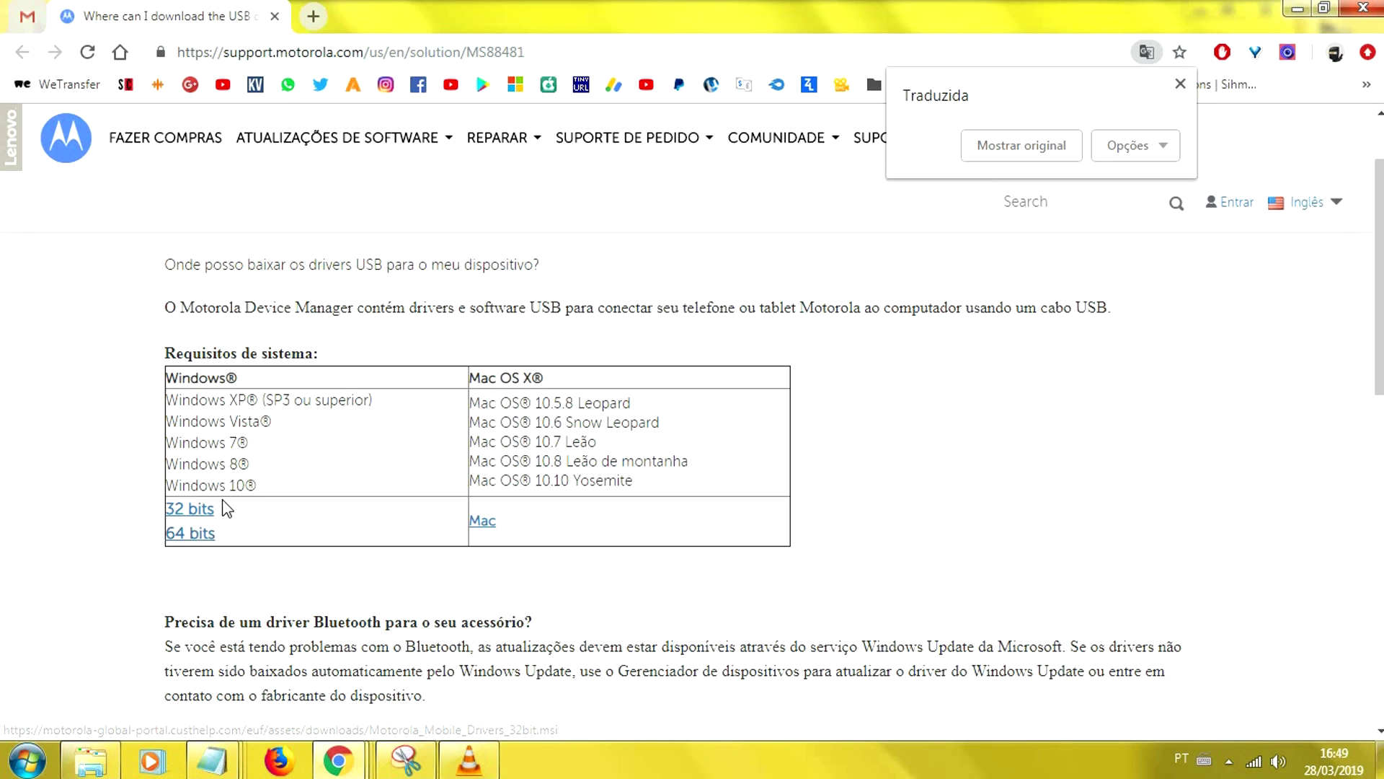
Step: Check in the computer's system properties whether Windows is 32-bit or 64-bit, and close those windows
left_click(28, 760)
left_click(330, 499)
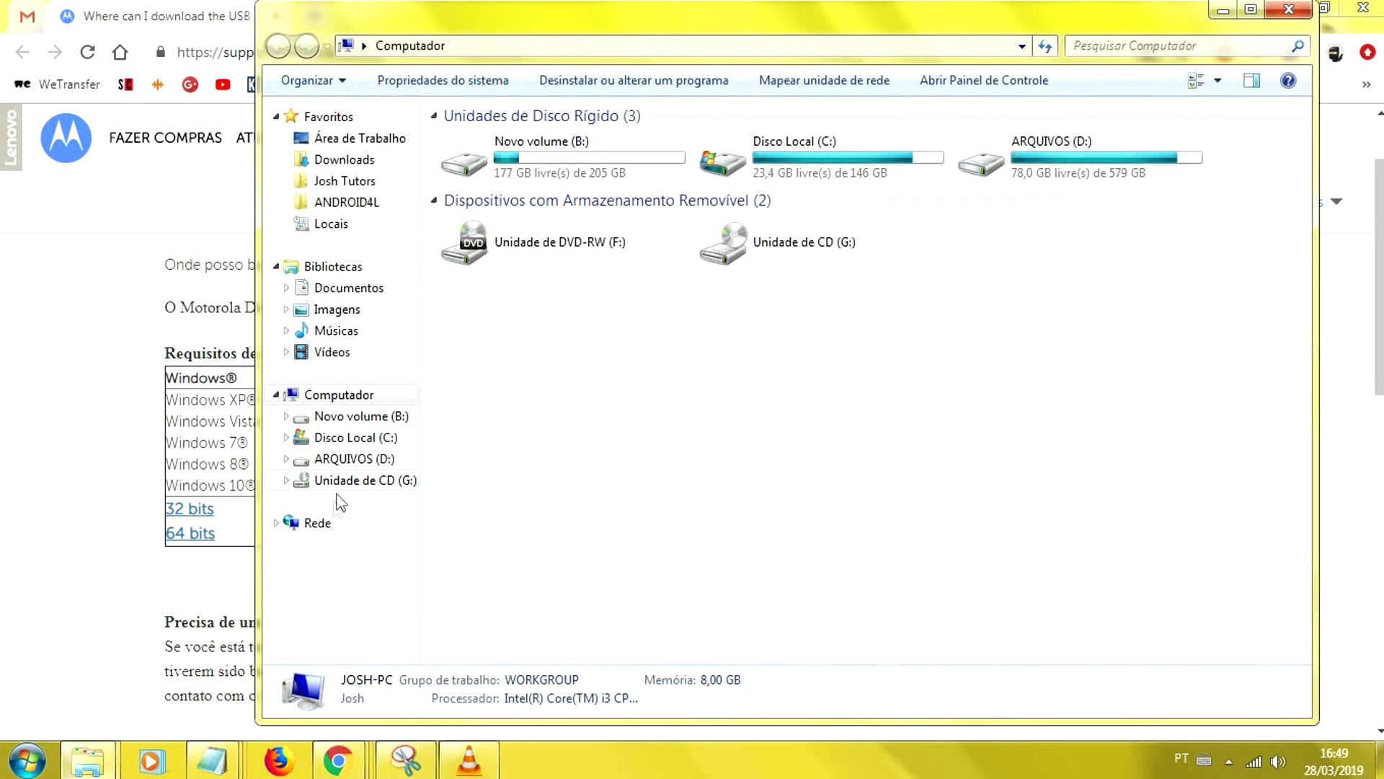
right_click(658, 454)
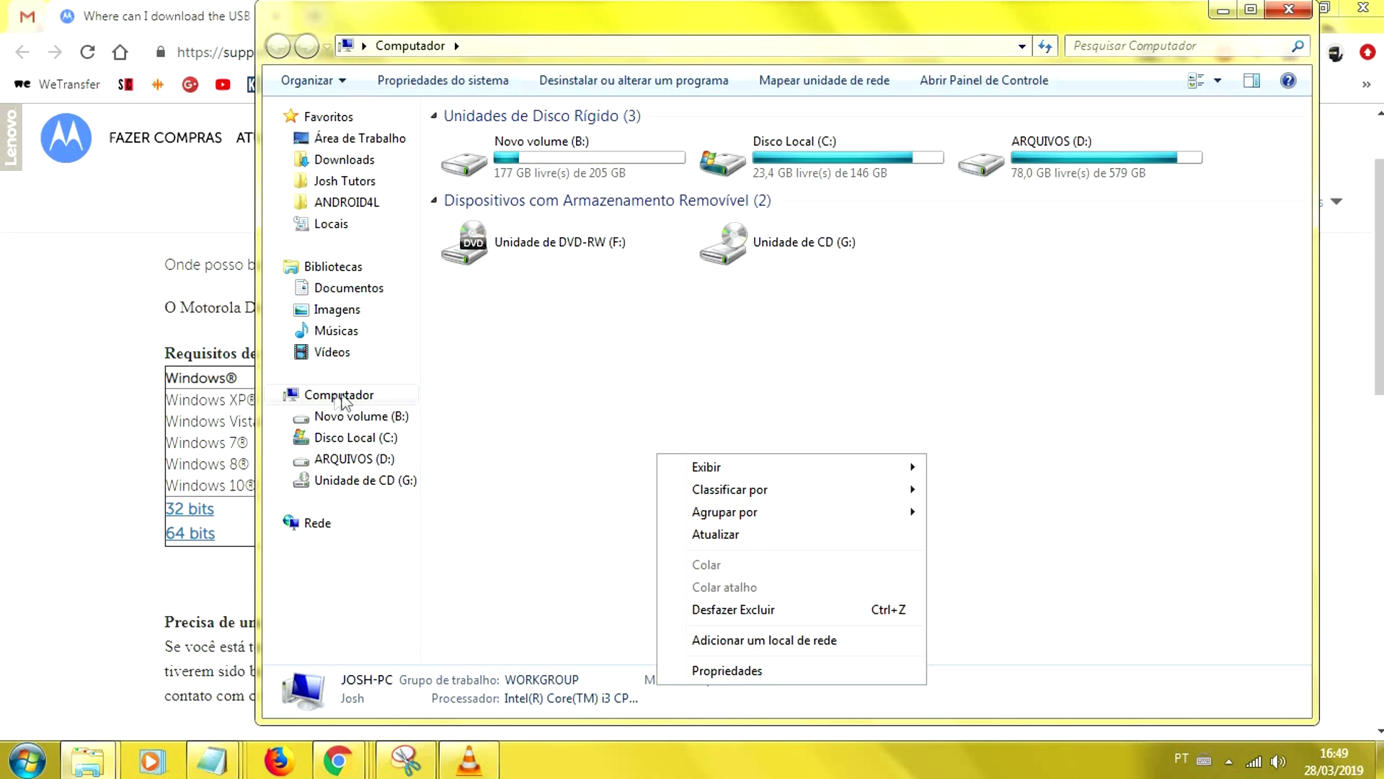
left_click(730, 673)
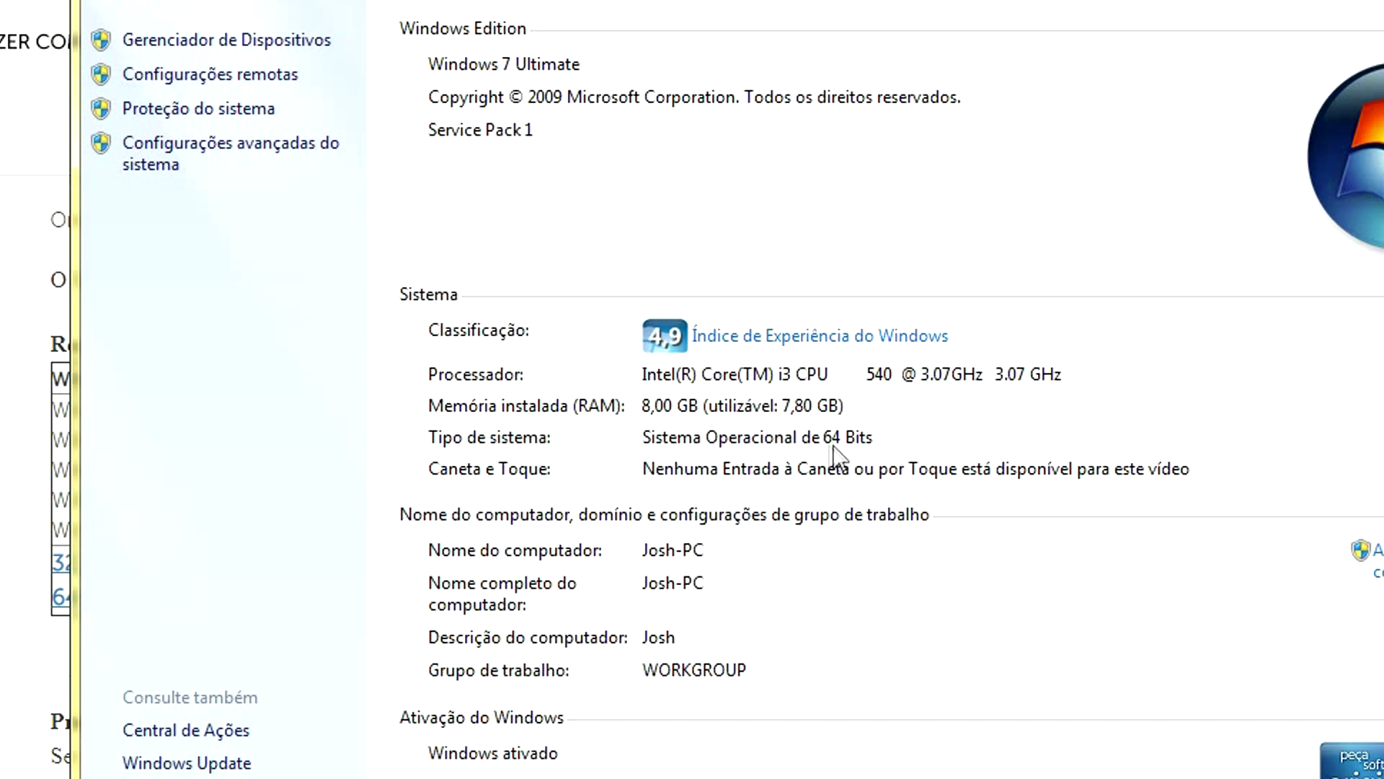
left_click(1222, 16)
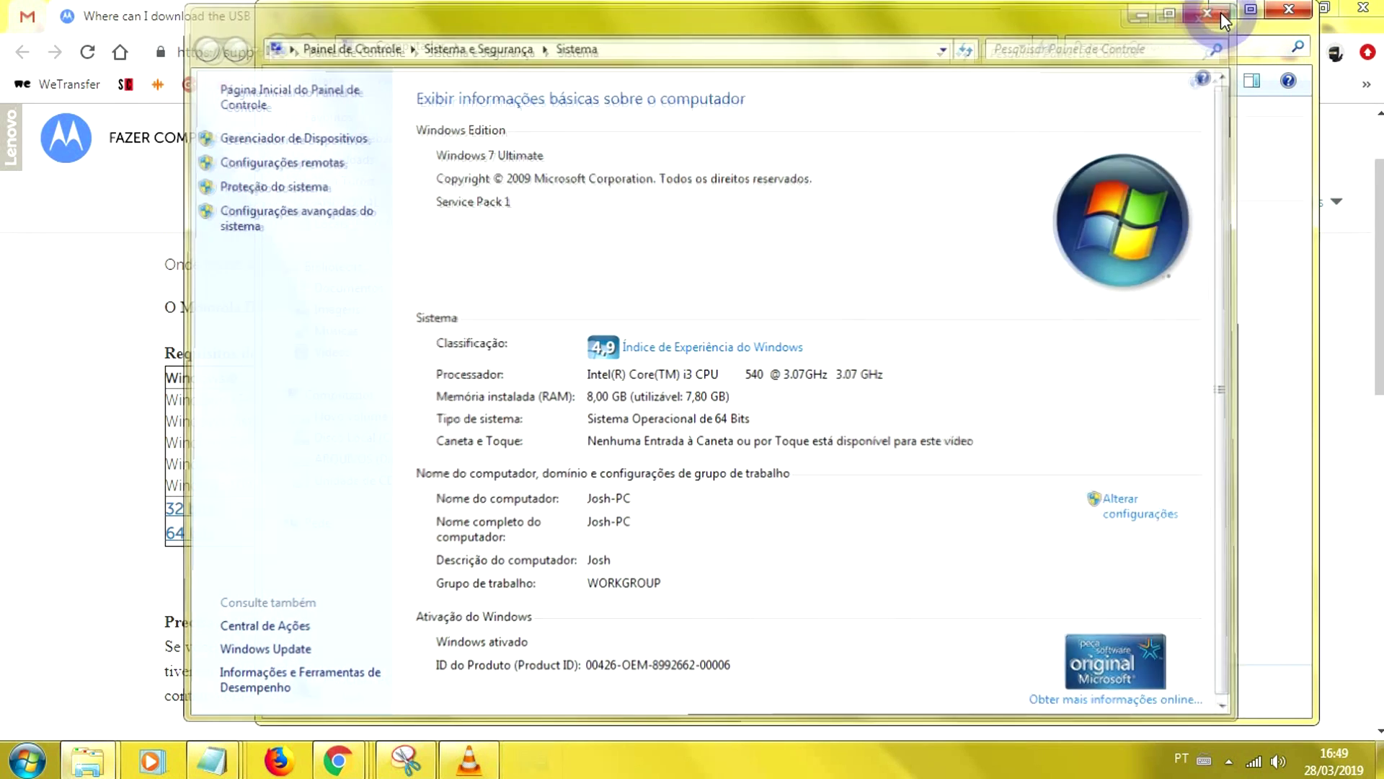
left_click(1289, 8)
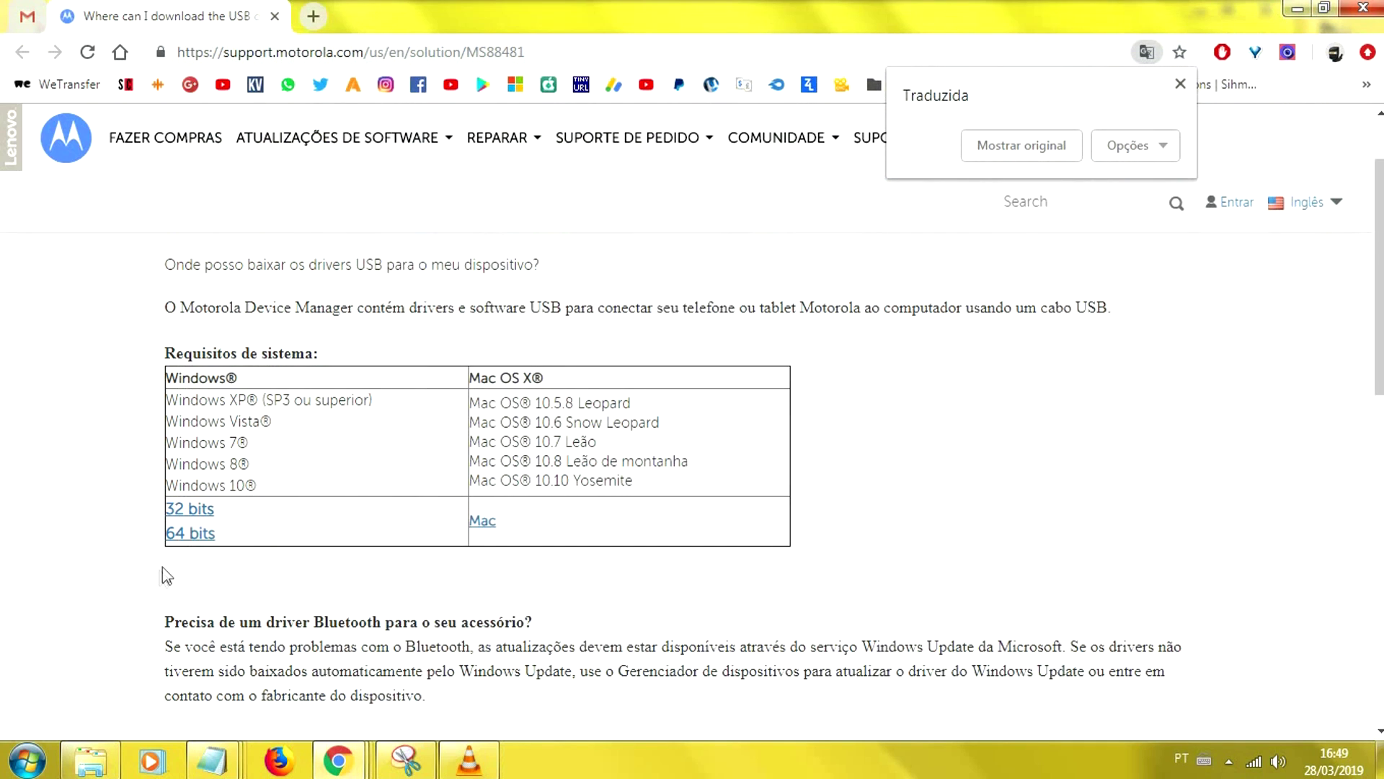
Step: Download the 64-bit Motorola USB driver package for Windows and run its installer
left_click(186, 546)
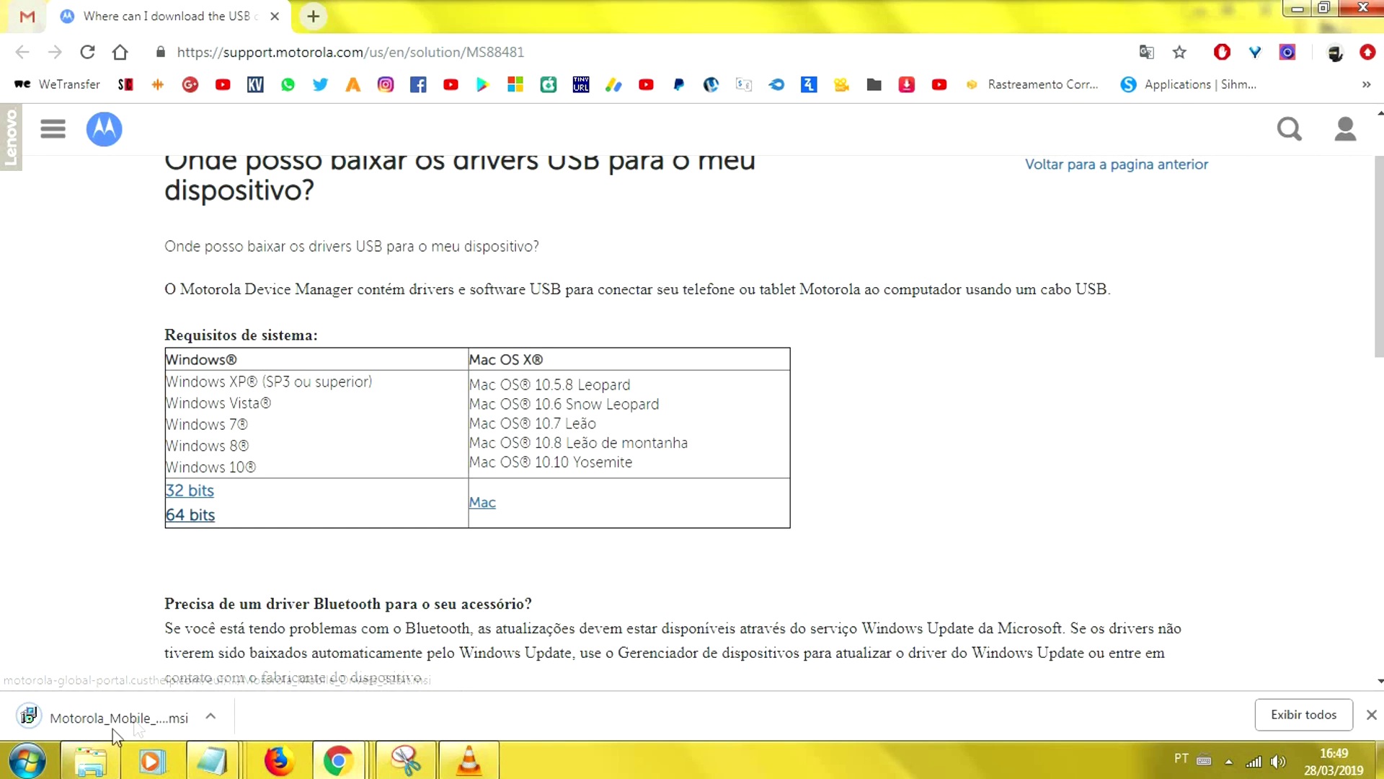
left_click(88, 703)
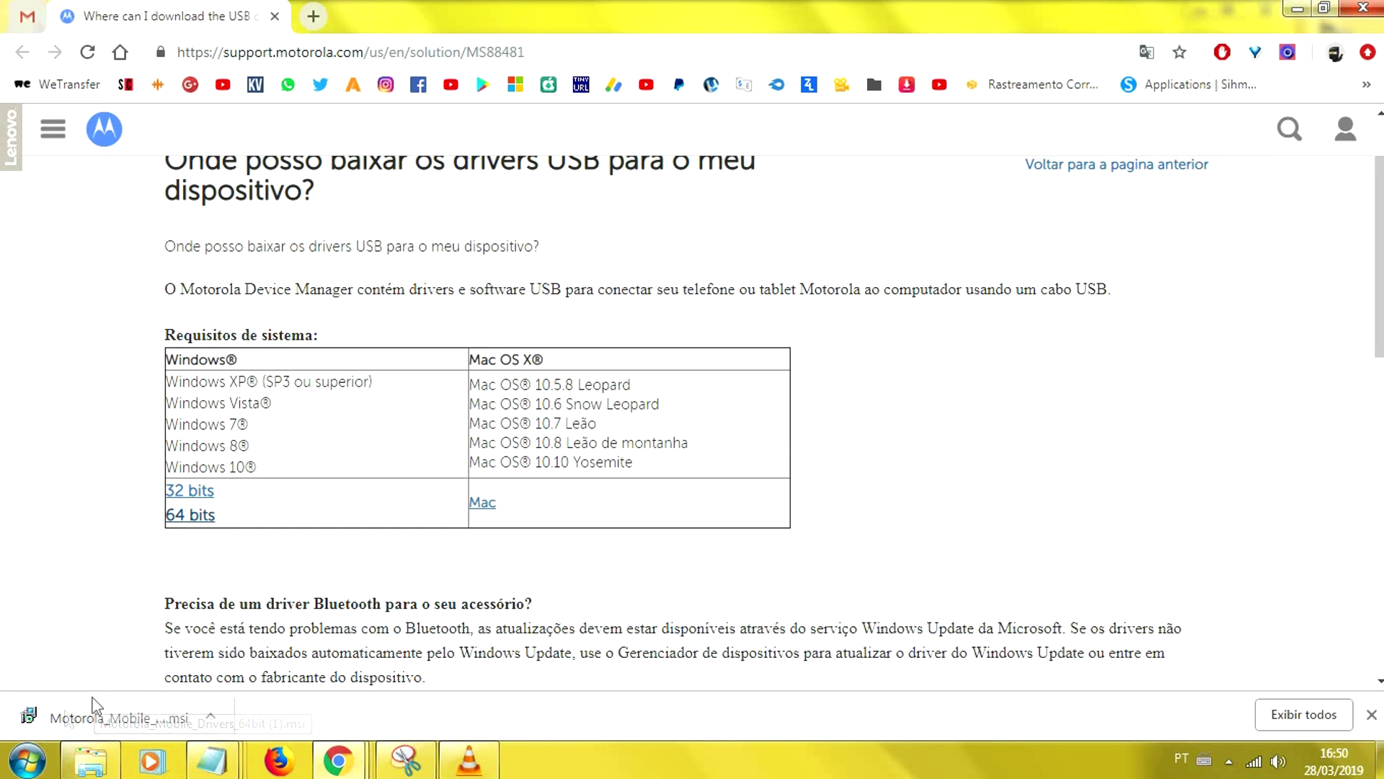
left_click(1298, 8)
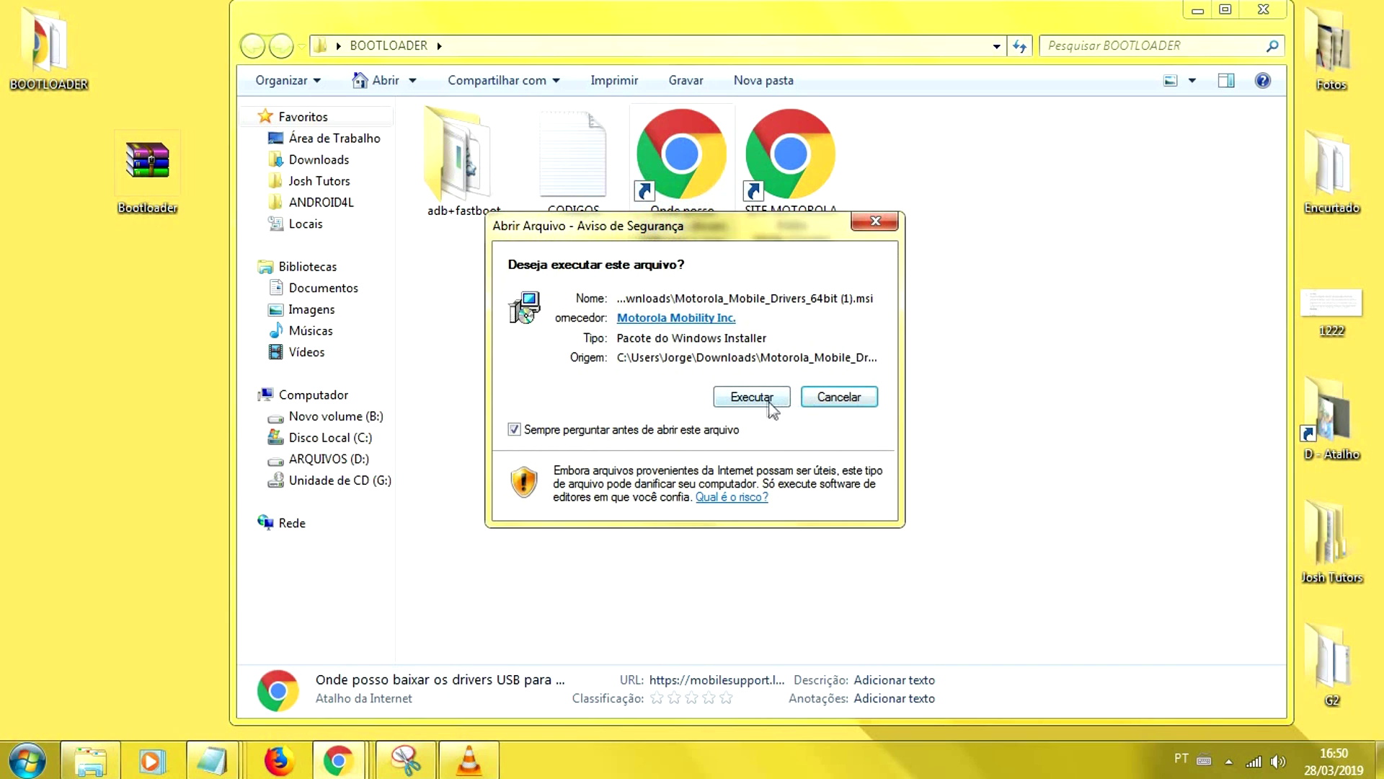
left_click(752, 396)
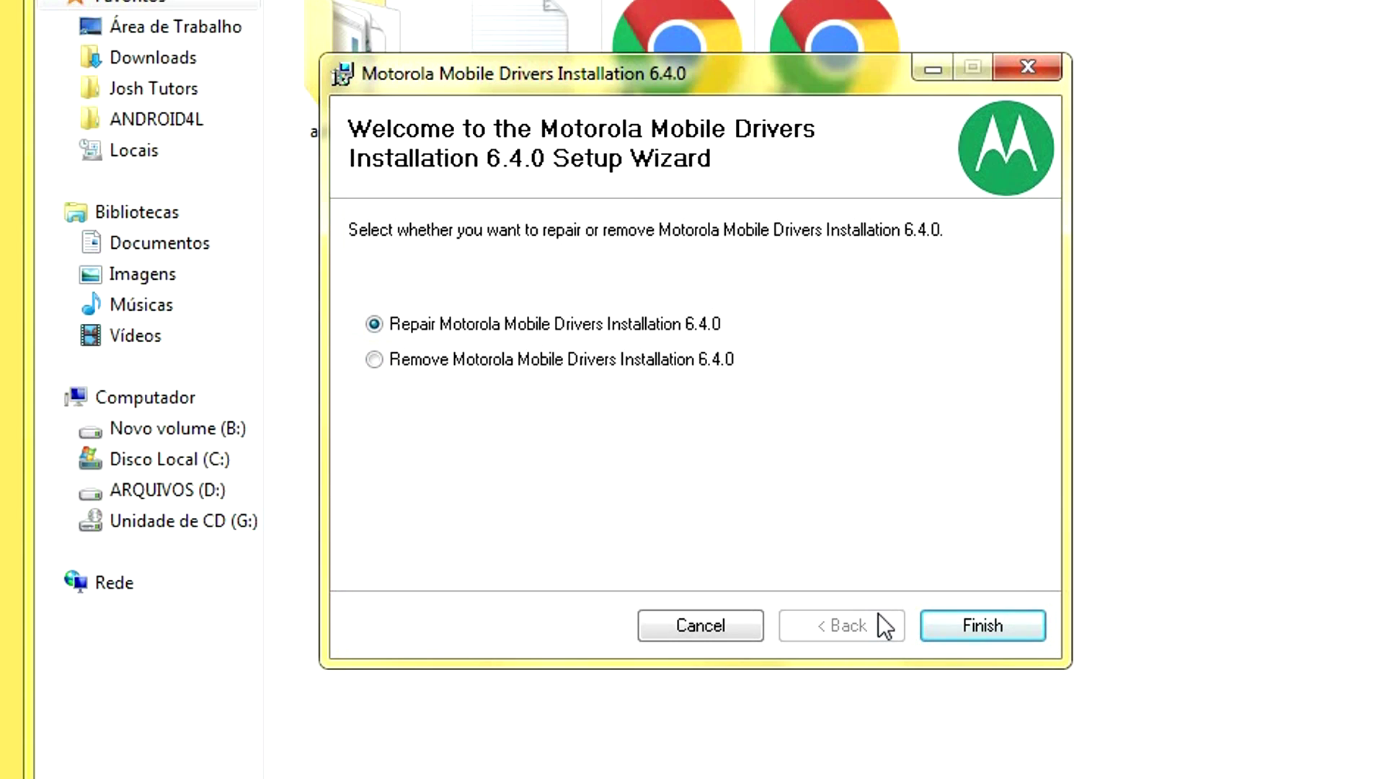
Step: Cancel the Motorola Mobile Drivers setup without repairing or removing anything, and close the wizard
left_click(723, 633)
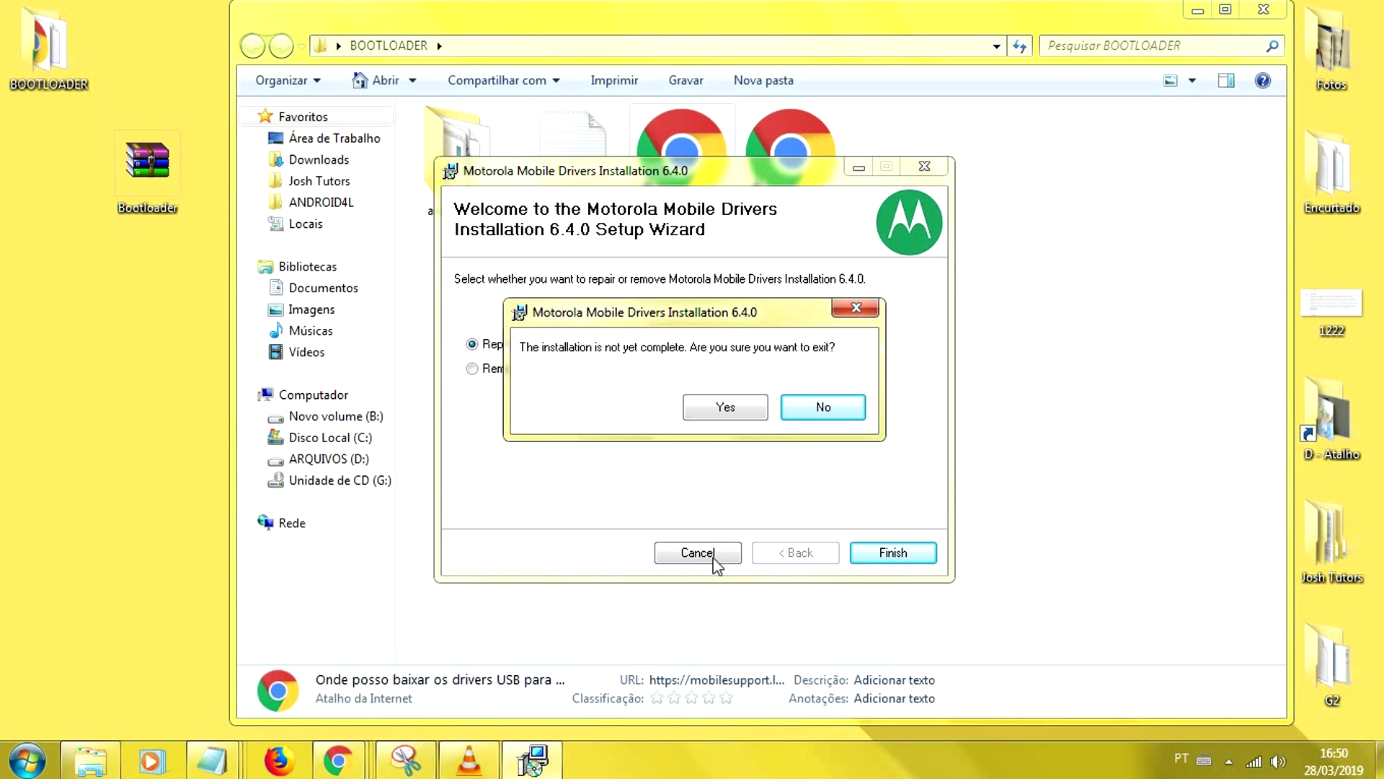
left_click(726, 412)
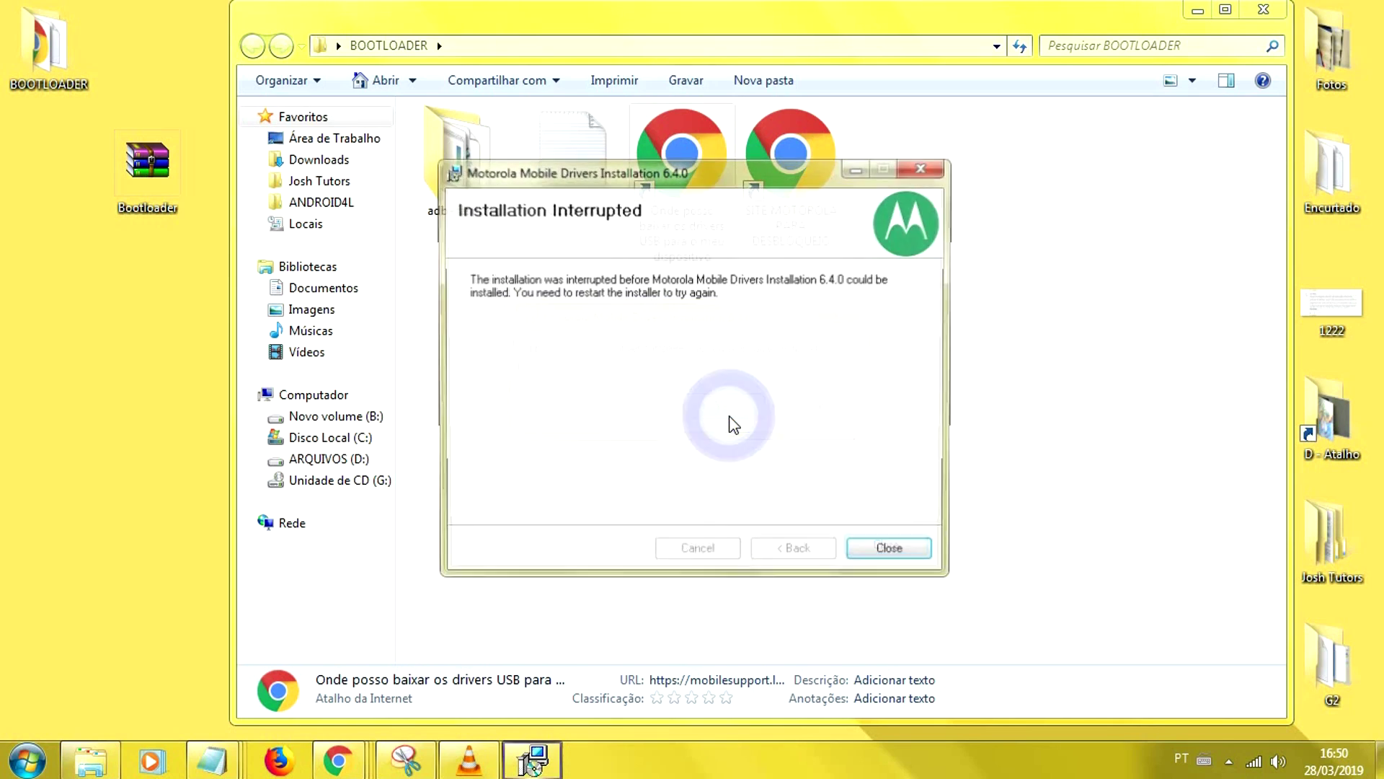
left_click(874, 556)
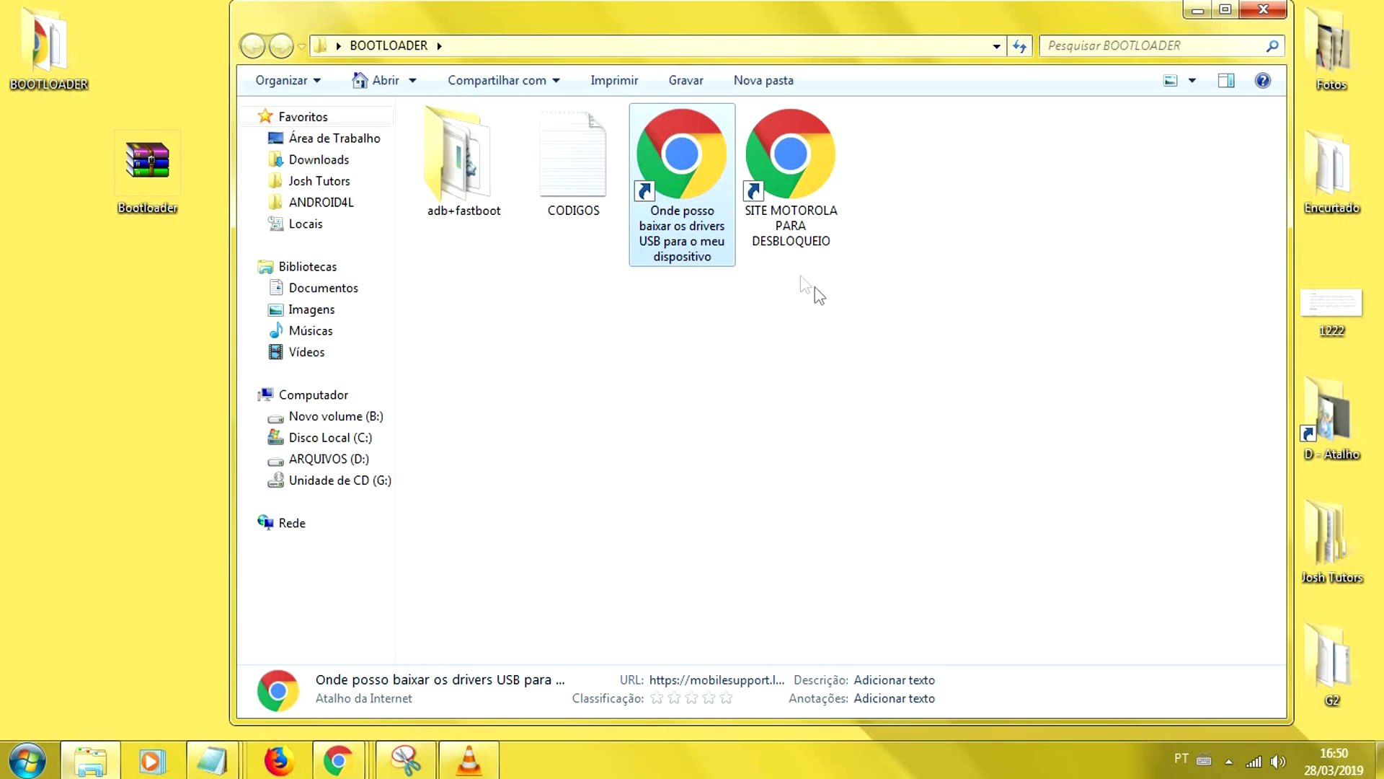
Step: Open the SITE MOTOROLA PARA DESBLOQUEIO shortcut and sign in to the Motorola site with a Google account
double_click(775, 245)
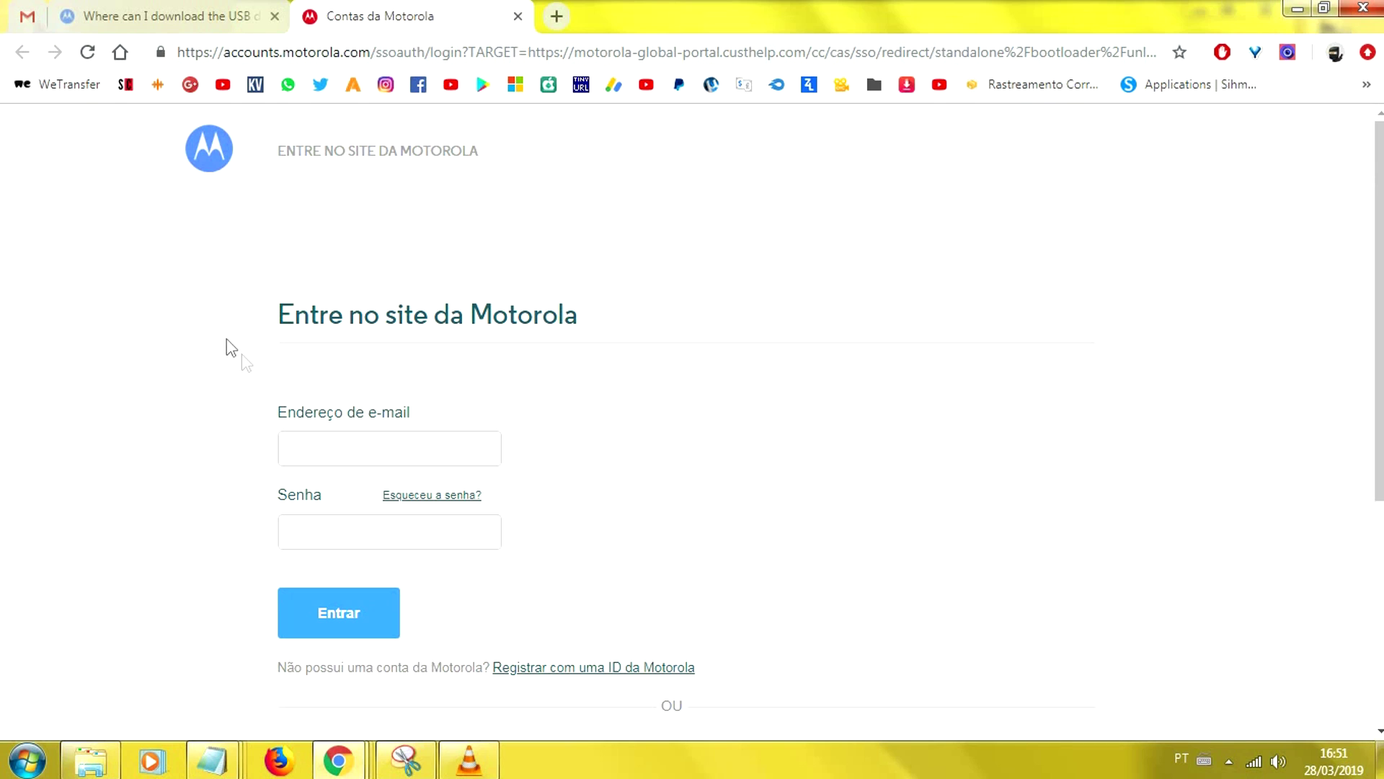
scroll(1029, 231, "down", 4)
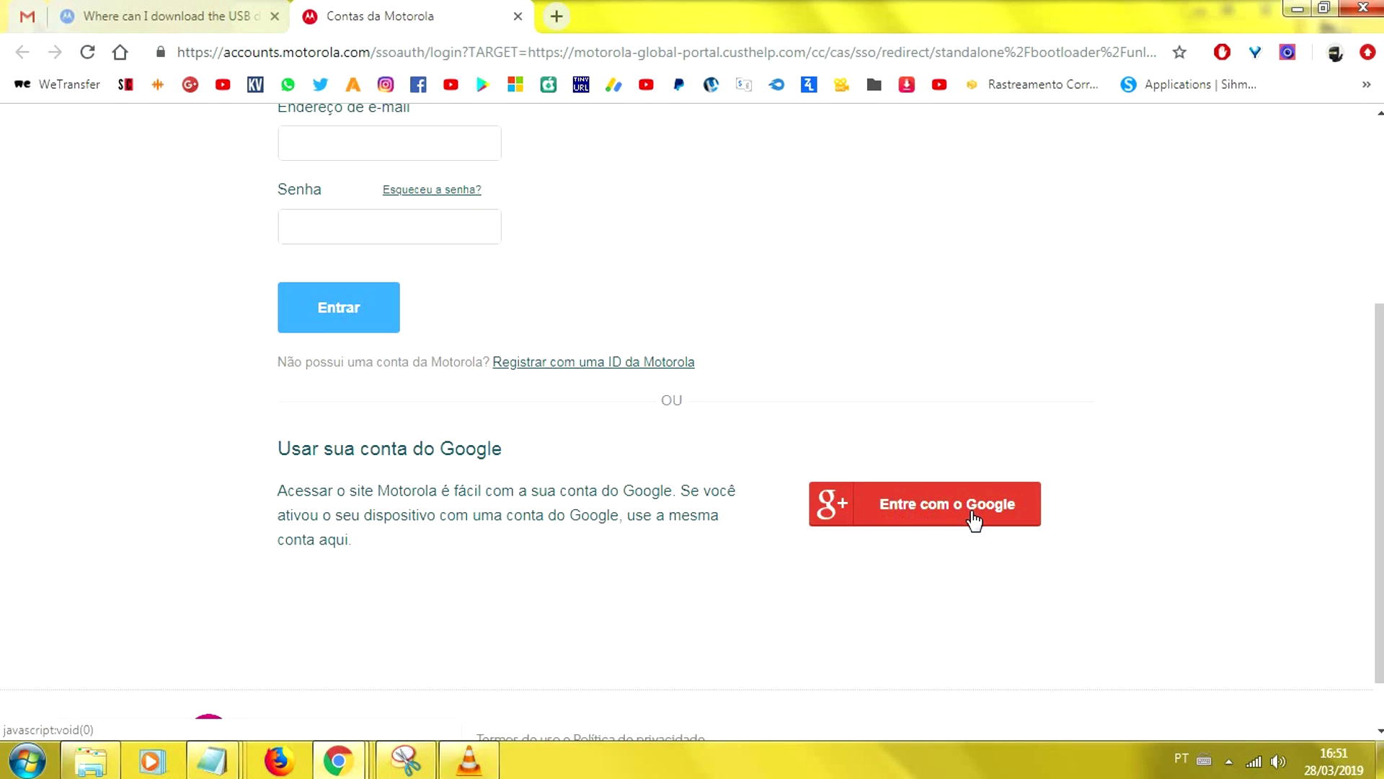
left_click(971, 513)
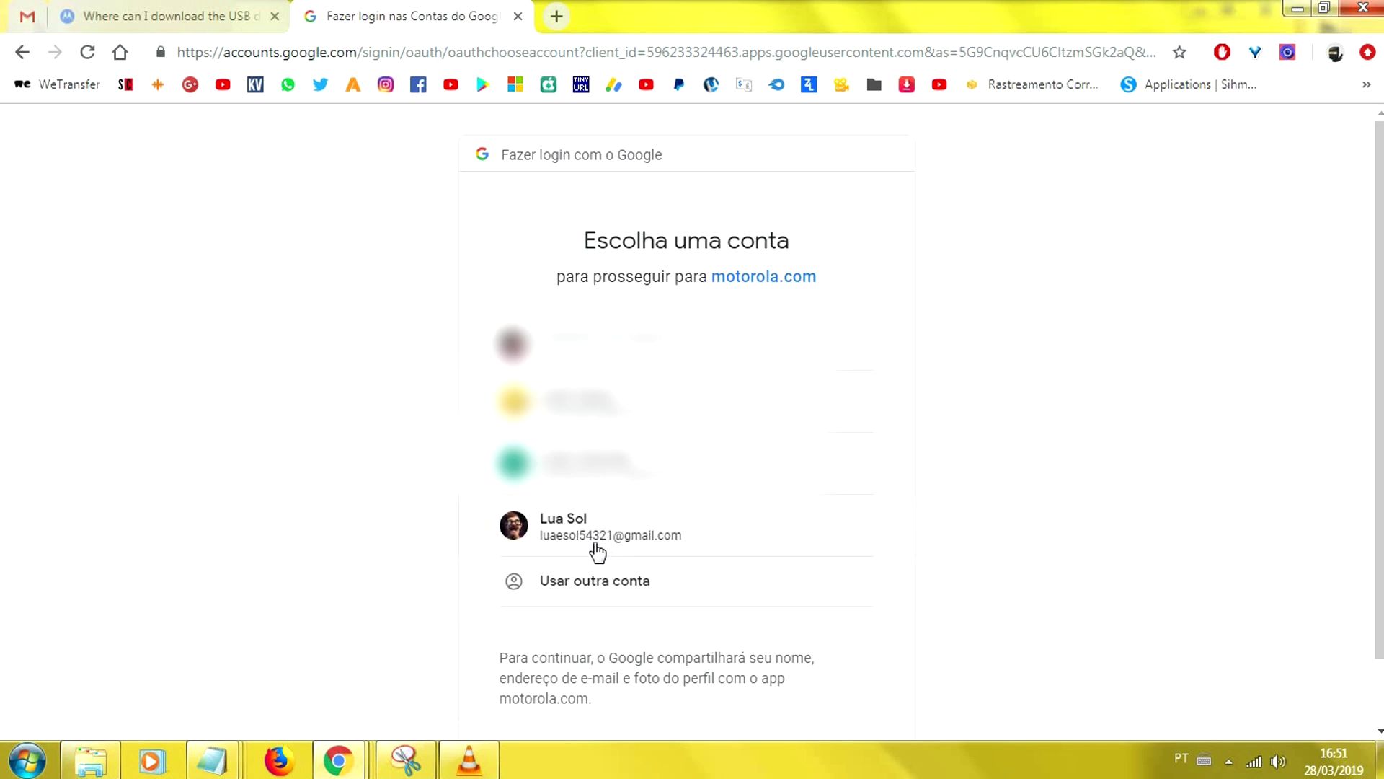
left_click(597, 552)
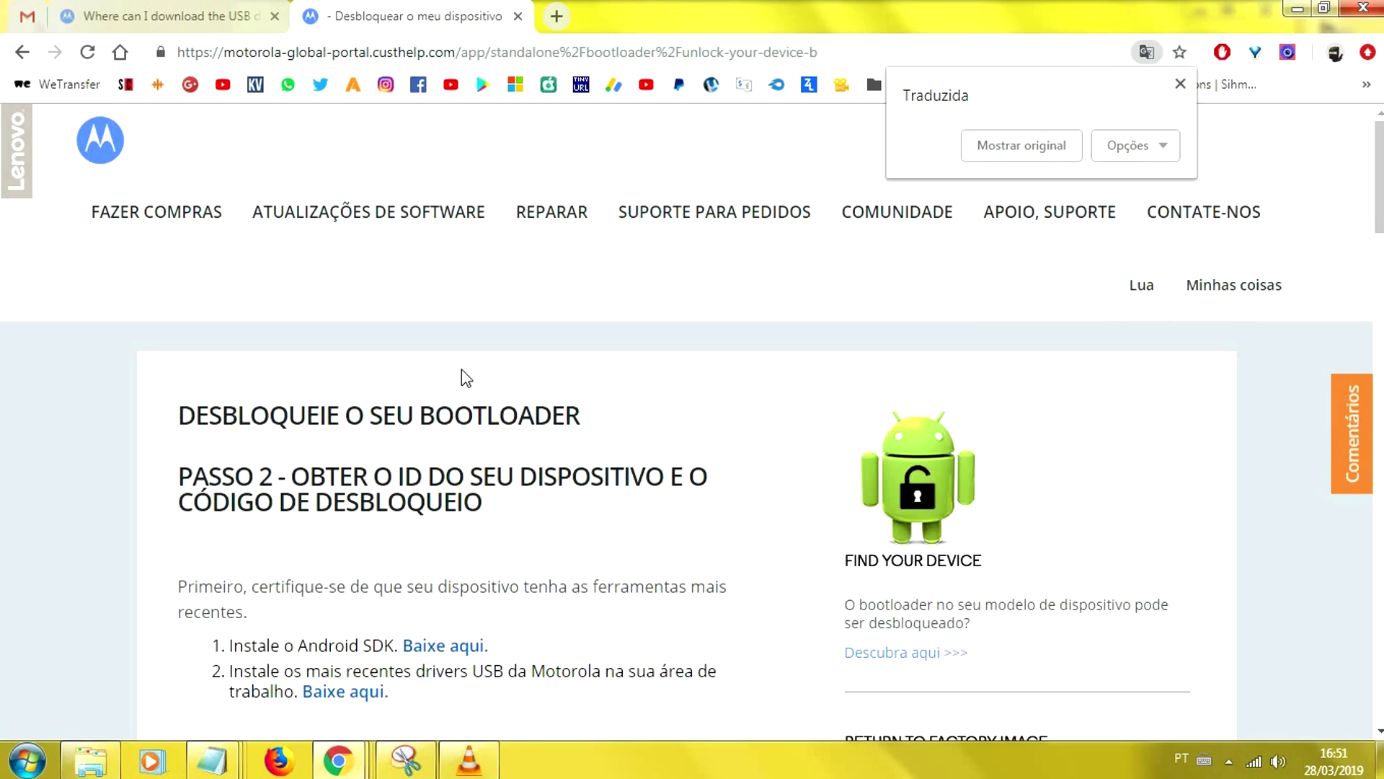
Step: Locate the device string field under item 6 of the bootloader unlock page, and return to the BOOTLOADER folder
scroll(467, 378, "down", 15)
scroll(463, 370, "down", 5)
left_click(215, 358)
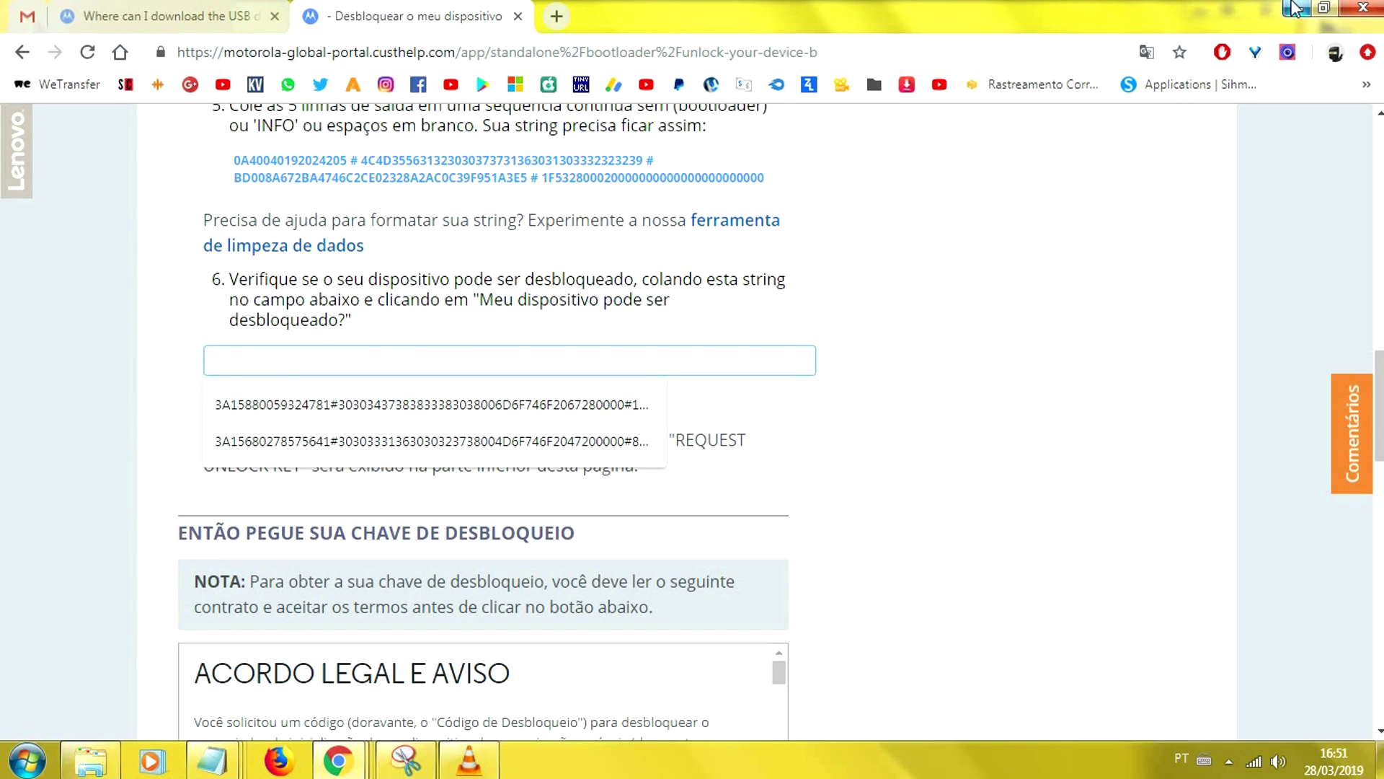
left_click(1295, 7)
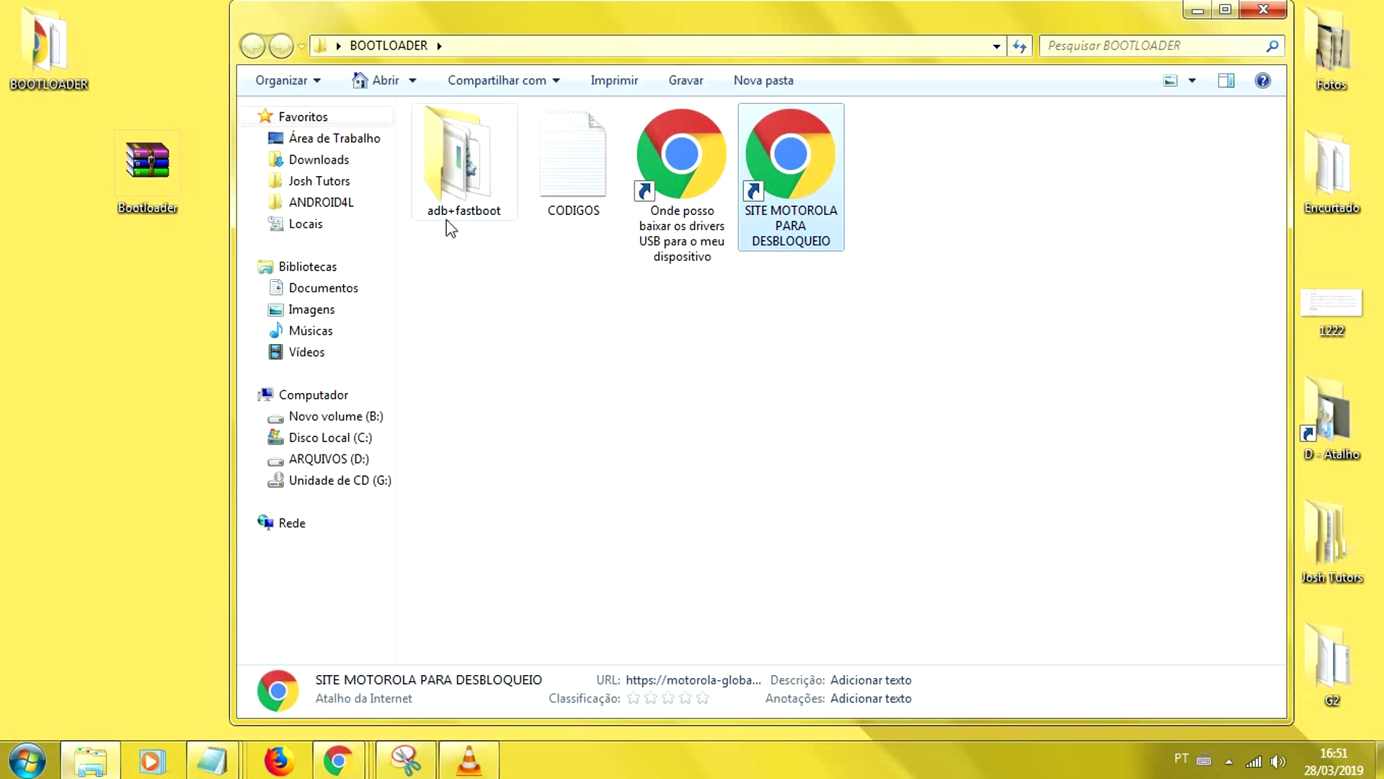
Step: Open the adb+fastboot folder and launch a Command Prompt (cmd) from that folder's location
double_click(461, 172)
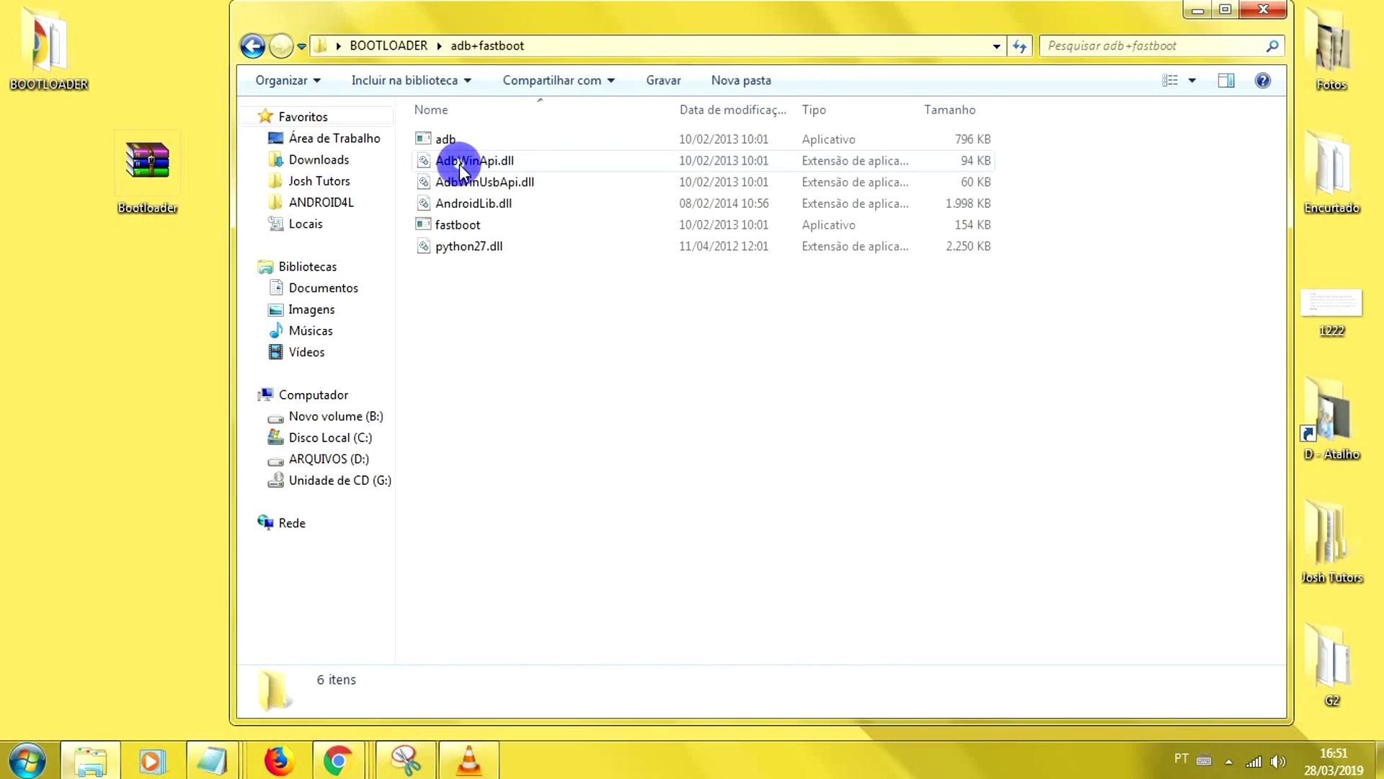
left_click_drag(519, 346, 985, 586)
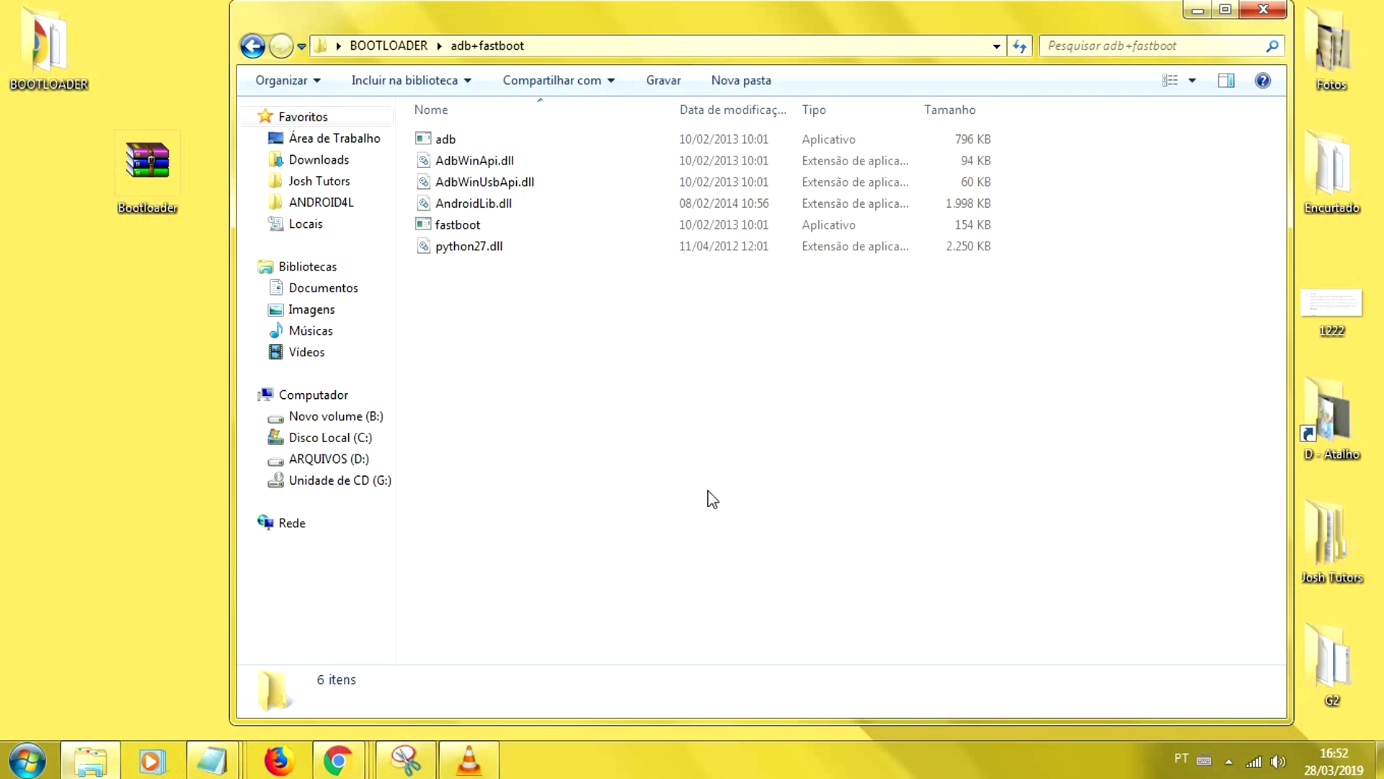
left_click(577, 48)
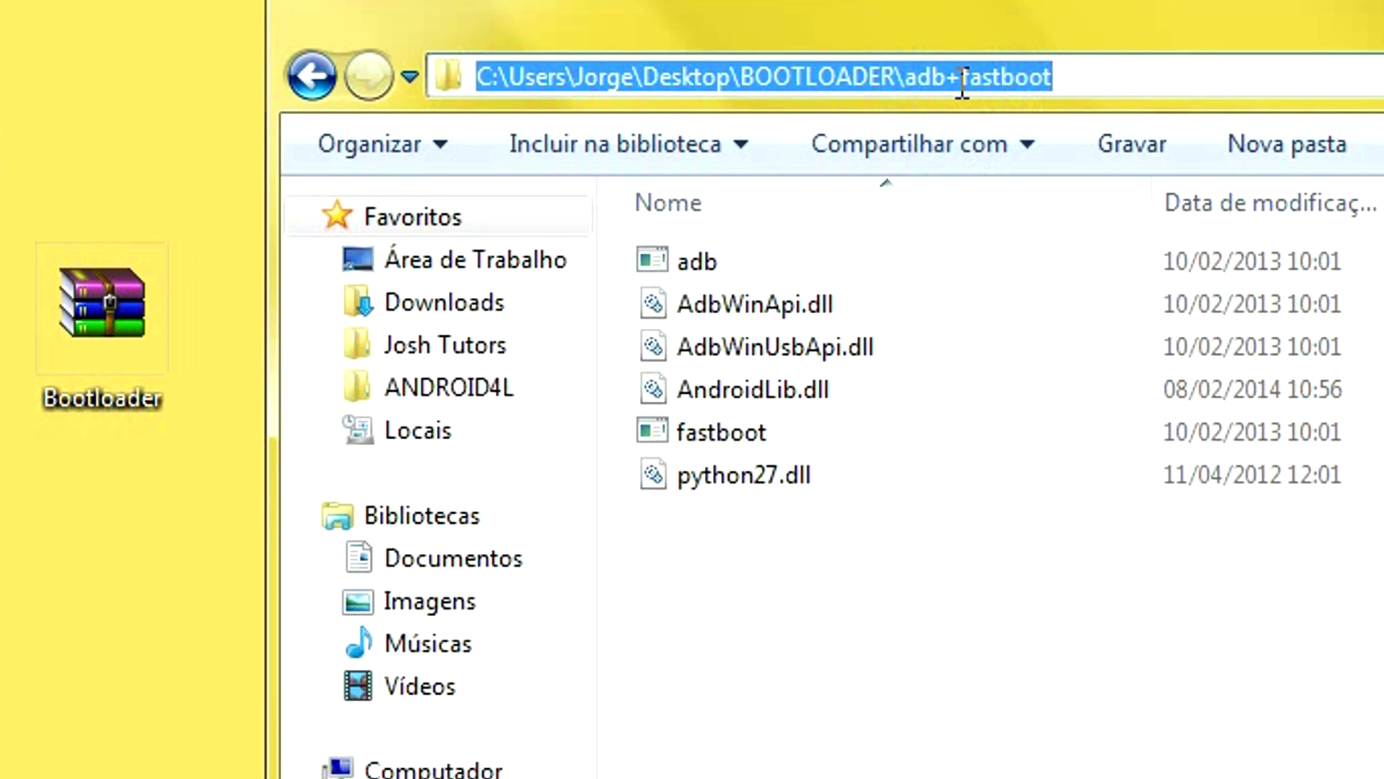
key("BackSpace")
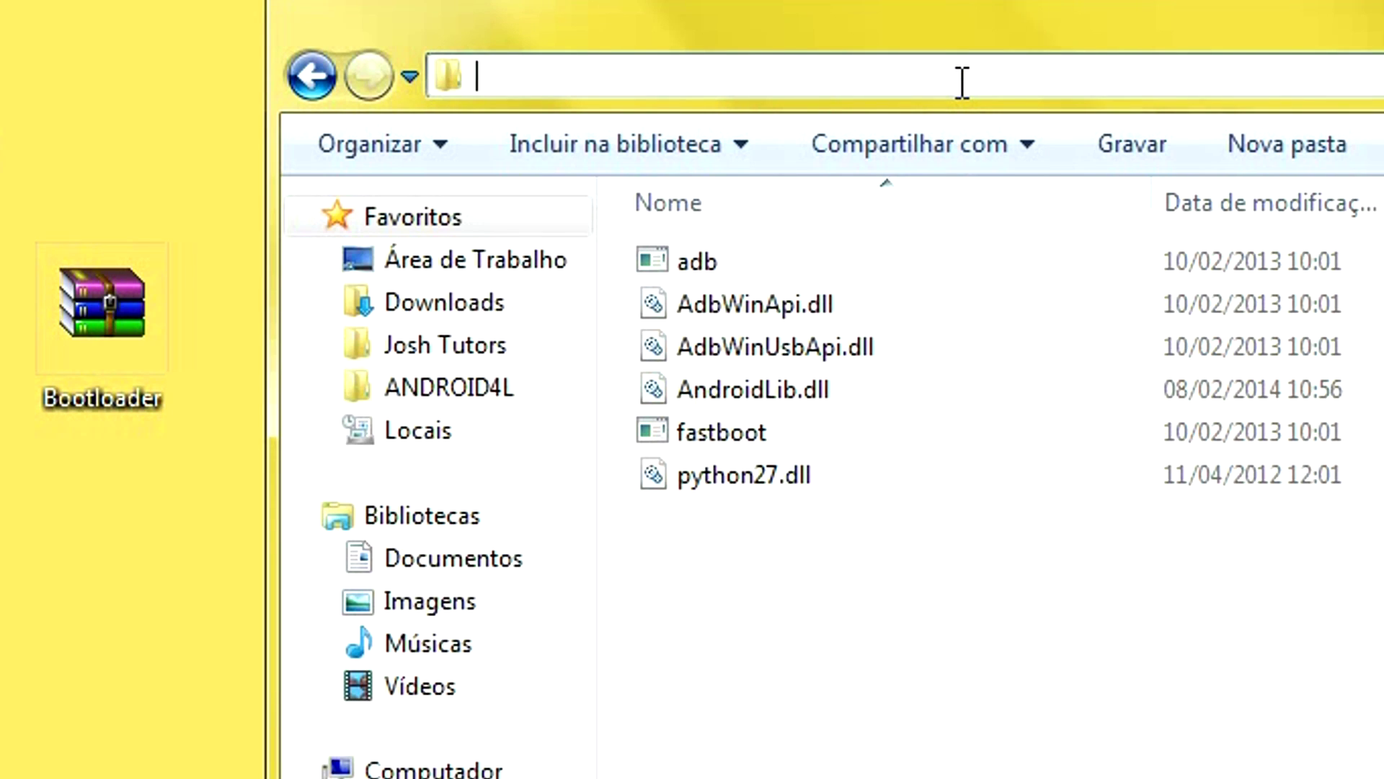
type("cmd")
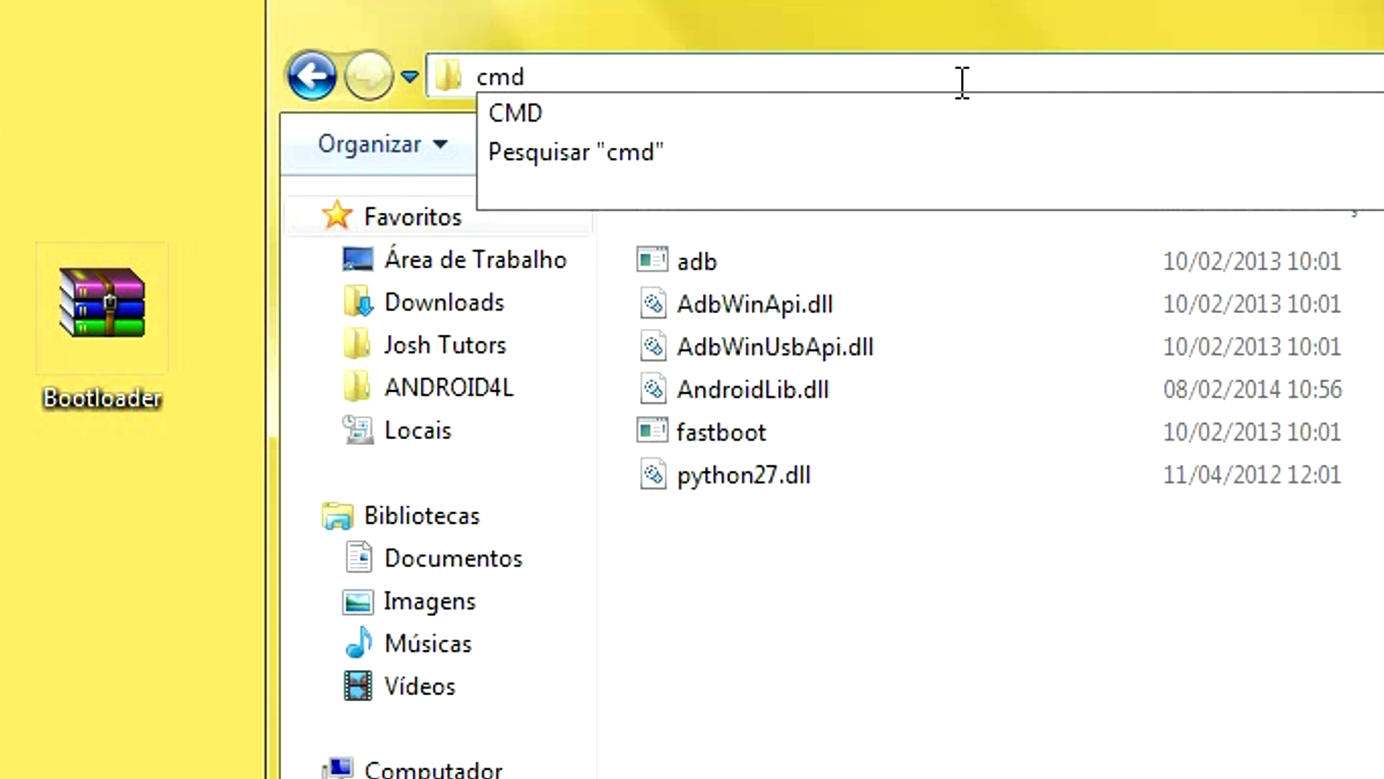
key("Return")
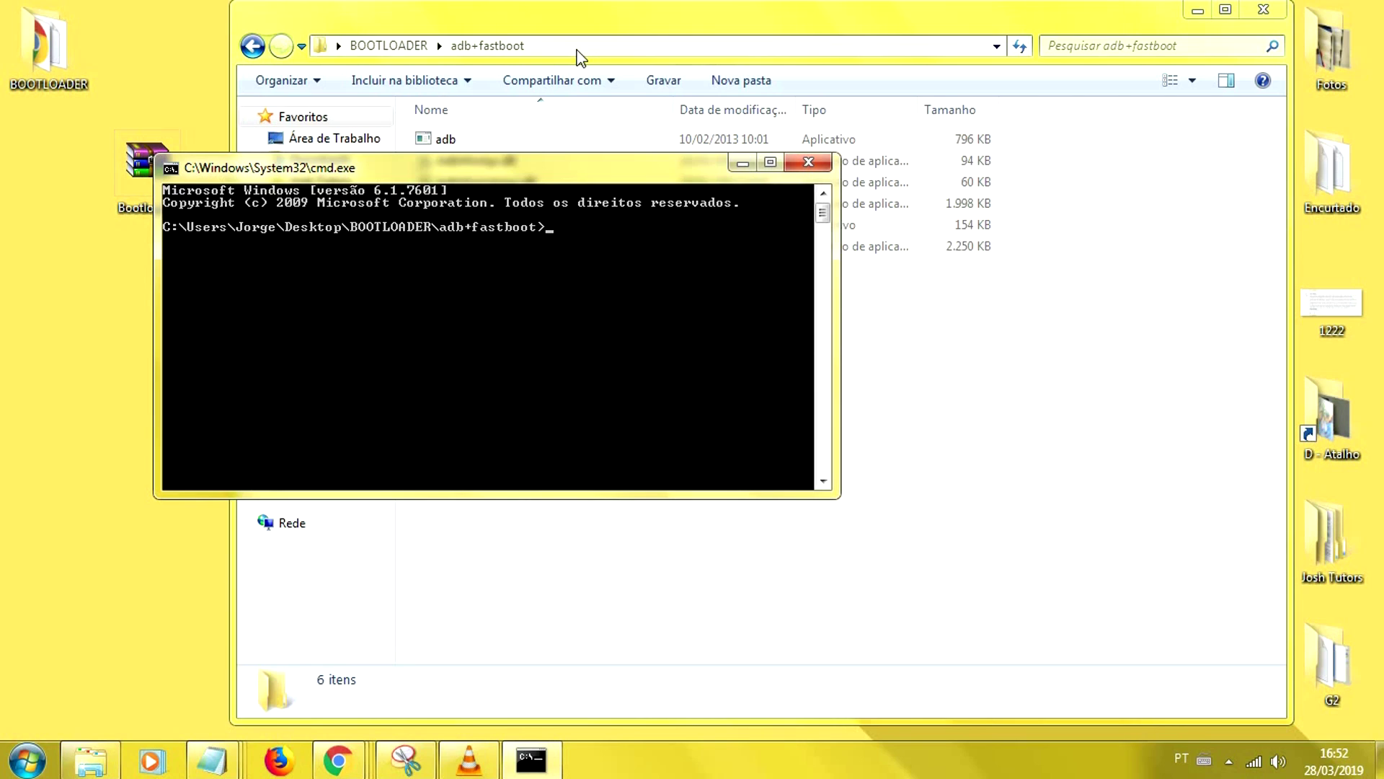
Step: Return to the BOOTLOADER folder and open the CODIGOS text file
left_click(581, 24)
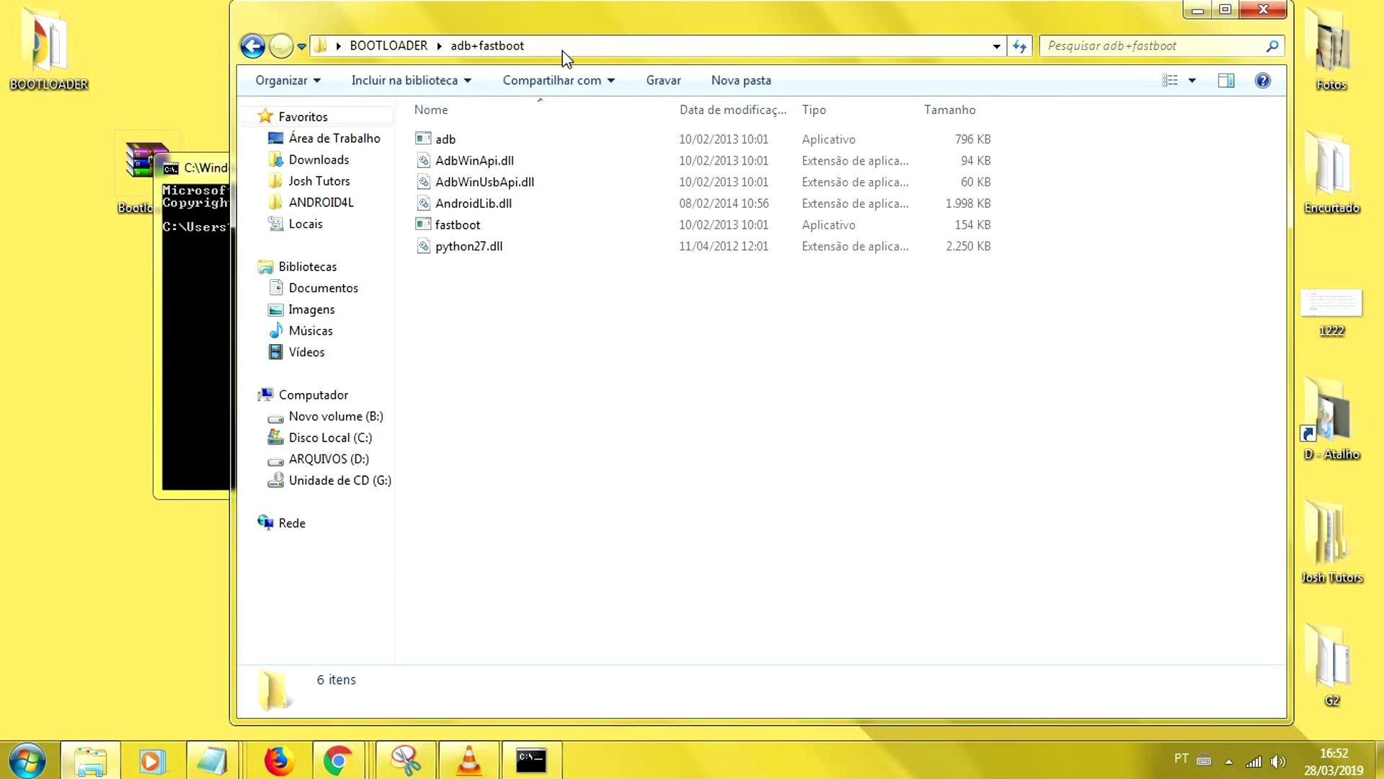
left_click(188, 304)
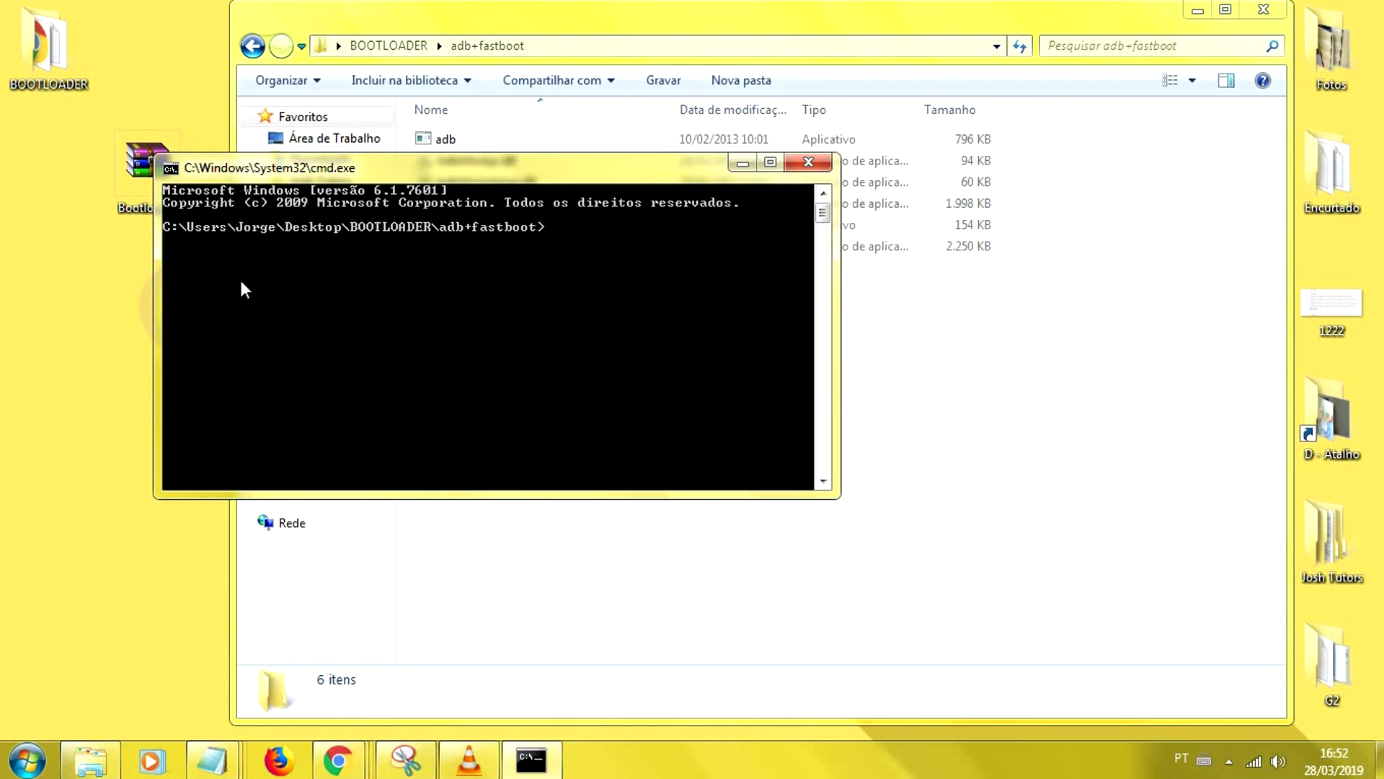
left_click(253, 46)
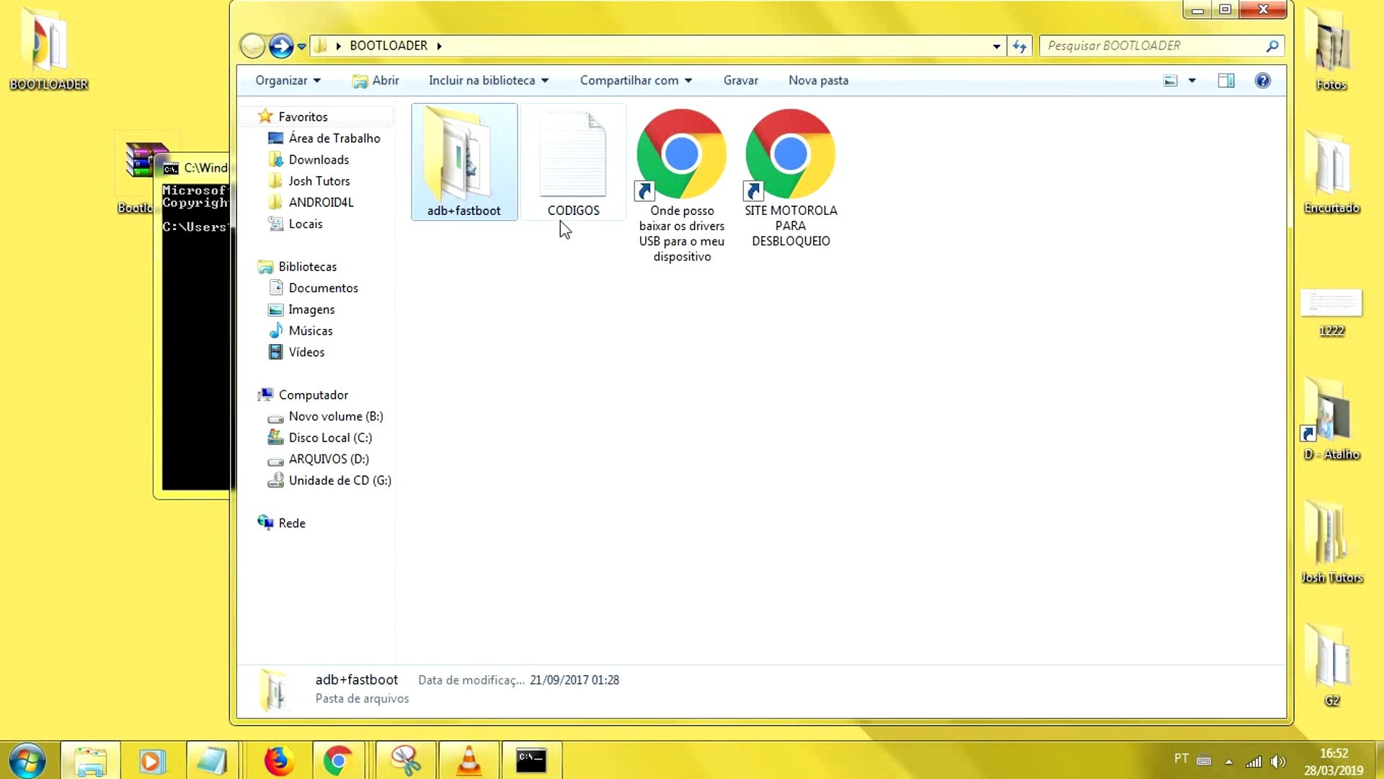
double_click(575, 178)
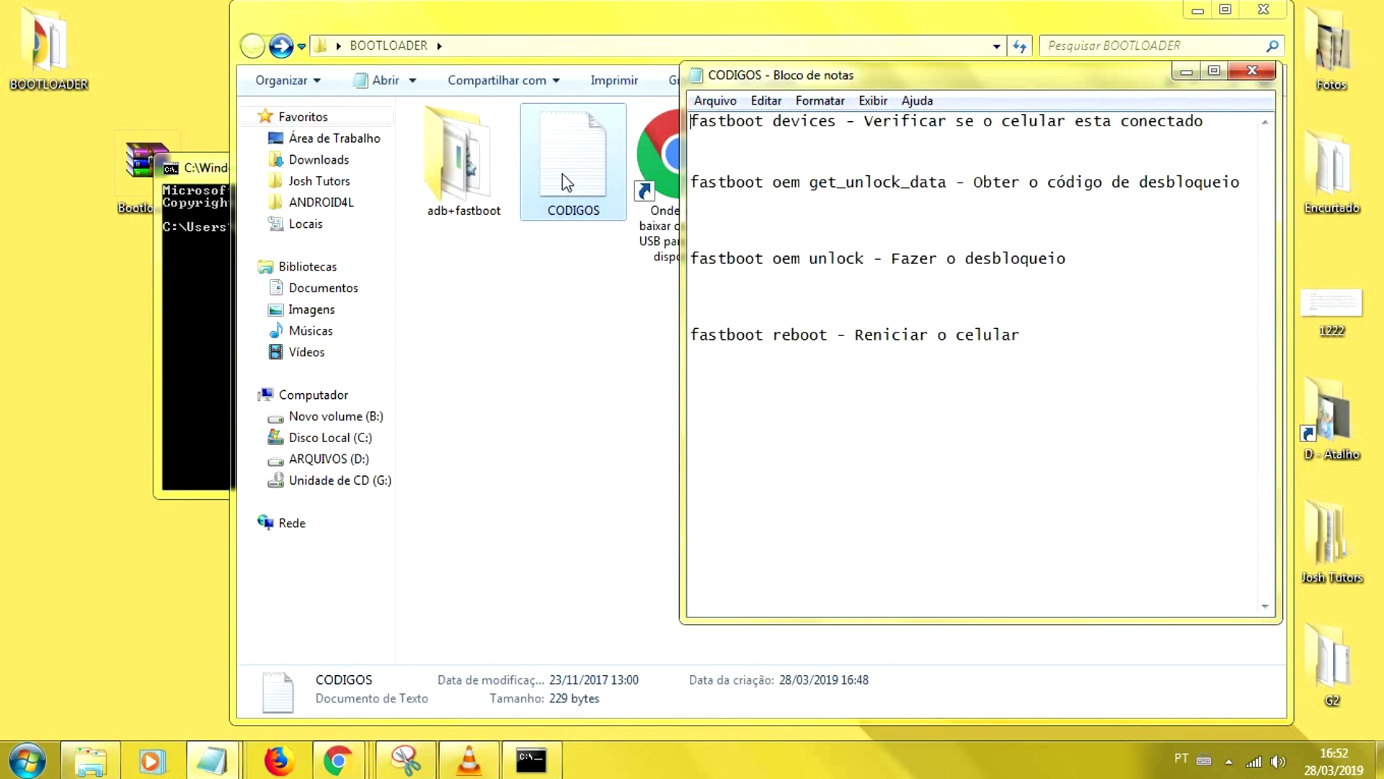
Step: Close the BOOTLOADER folder window and arrange the Command Prompt and the CODIGOS notes side by side without overlap
left_click(1263, 9)
left_click_drag(452, 168, 308, 23)
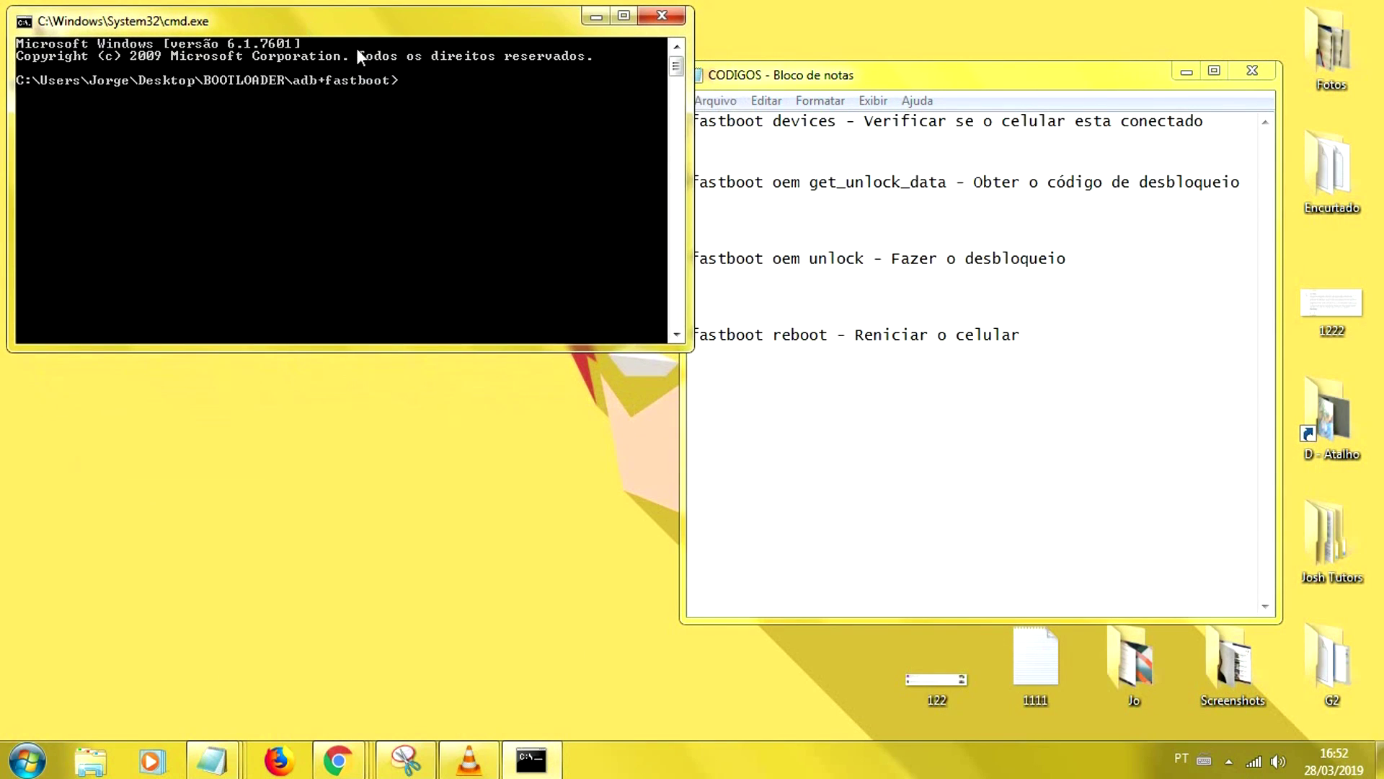
left_click_drag(839, 79, 943, 24)
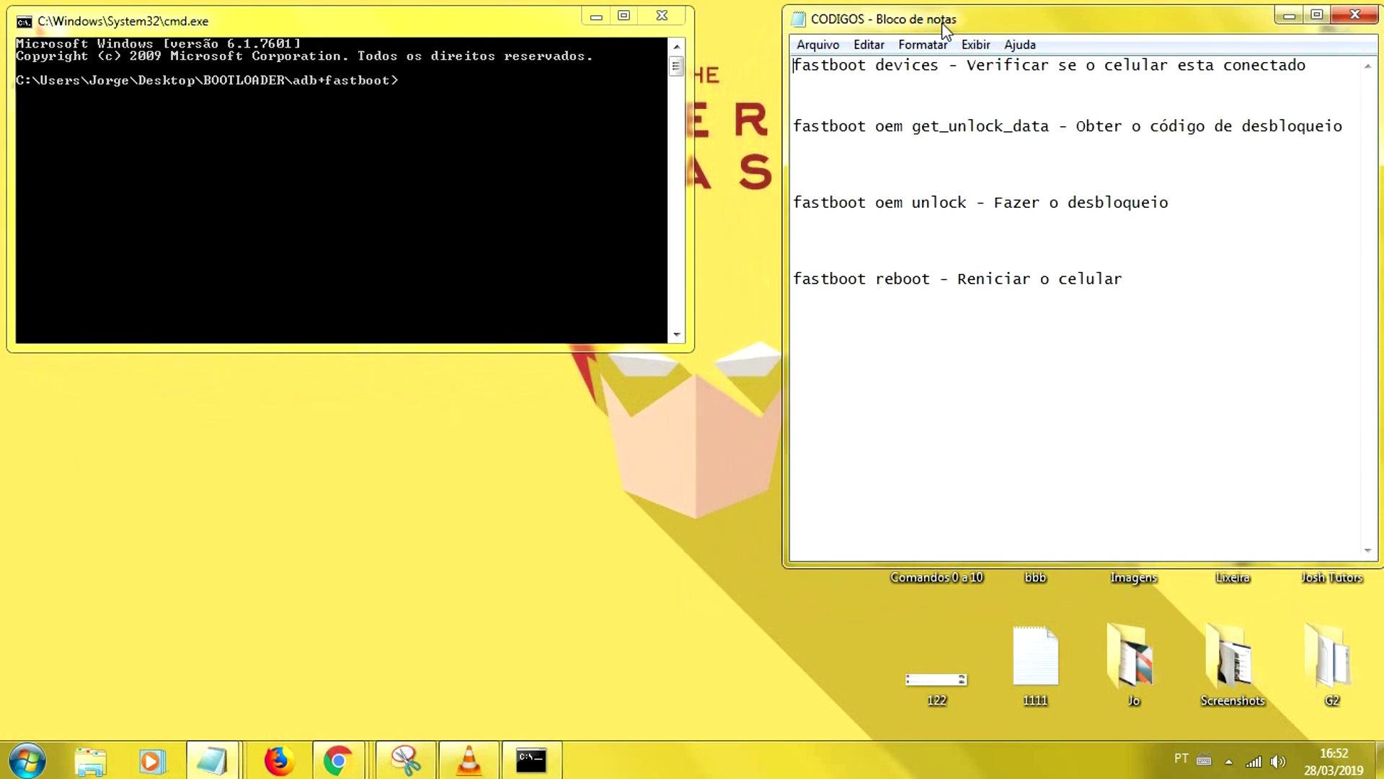